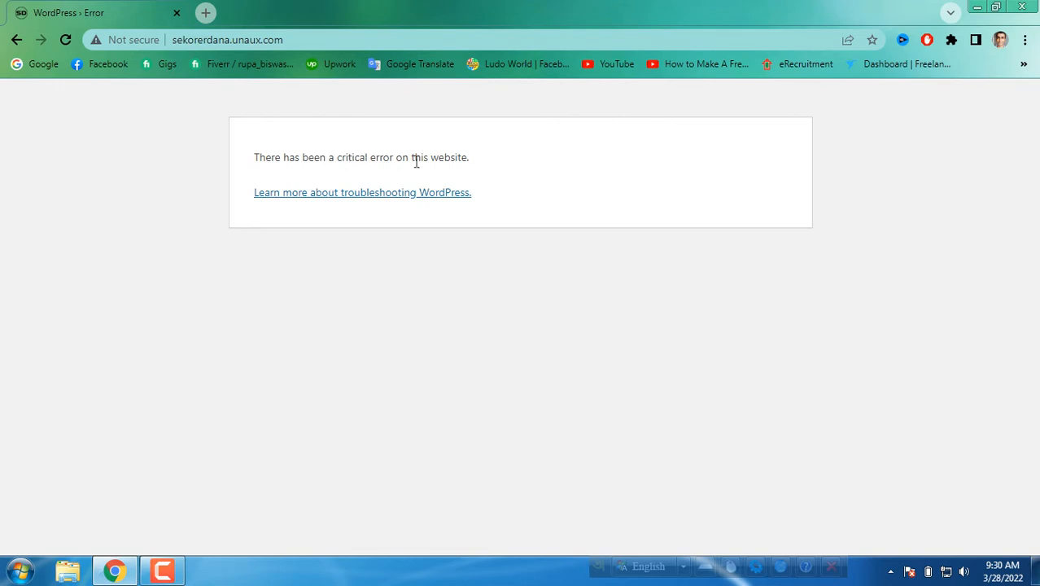
# Reload the sekorerdana.unaux.com page several times to check whether the critical error persists.
pyautogui.rightClick(493, 150)
pyautogui.click(588, 199)
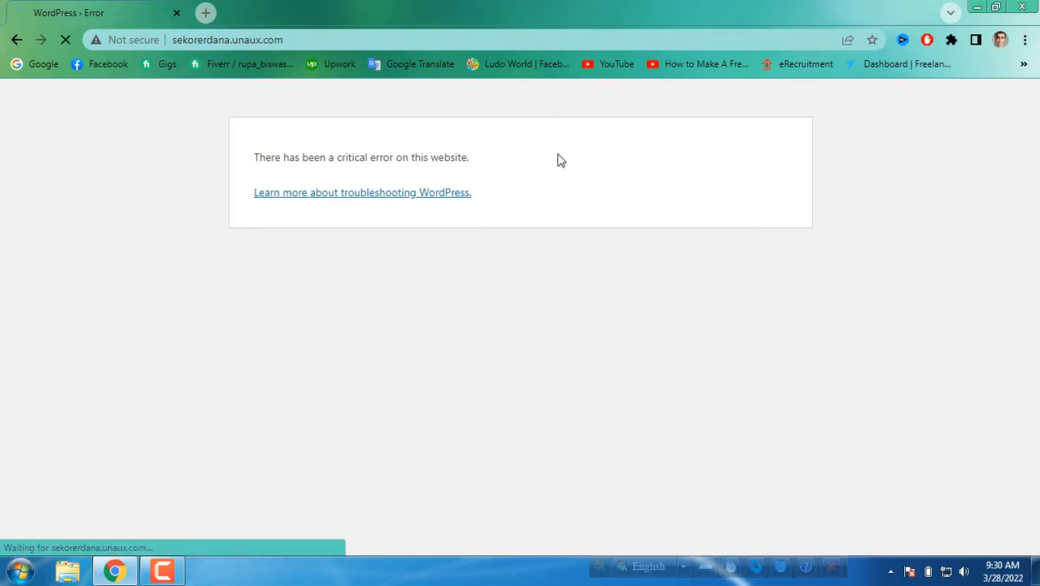
pyautogui.rightClick(558, 155)
pyautogui.click(591, 201)
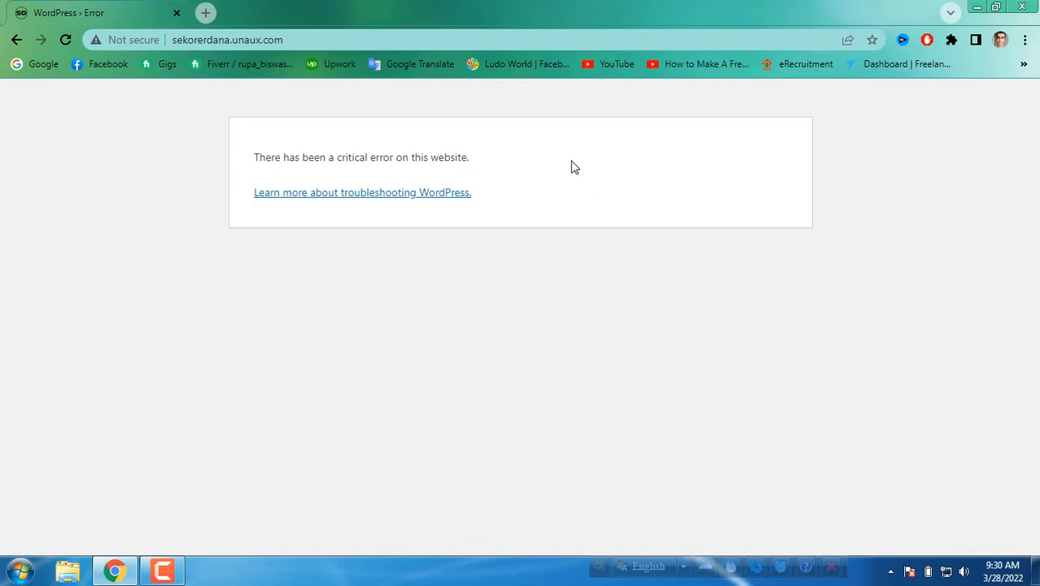
pyautogui.rightClick(571, 166)
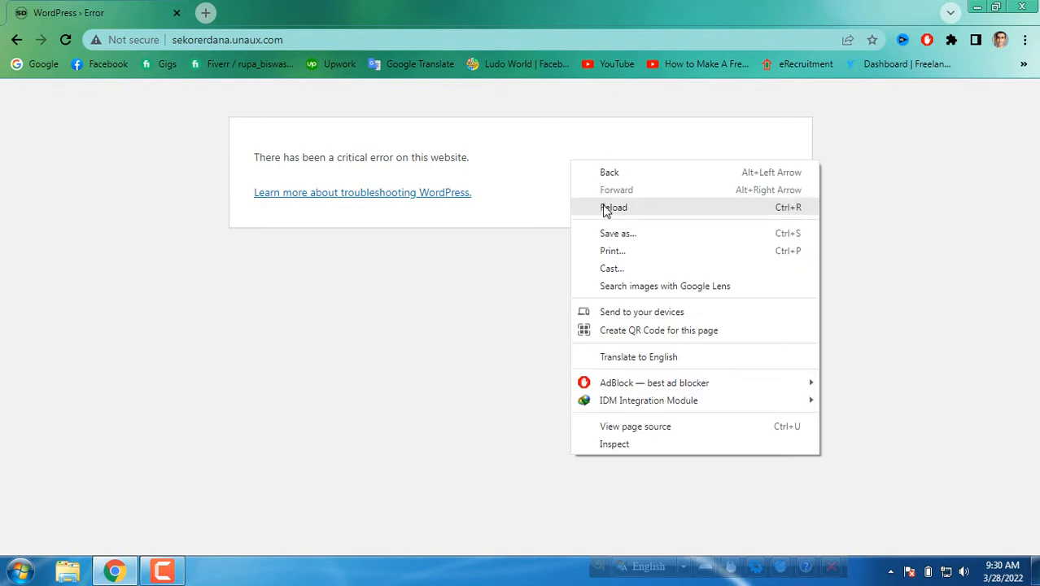
pyautogui.click(602, 207)
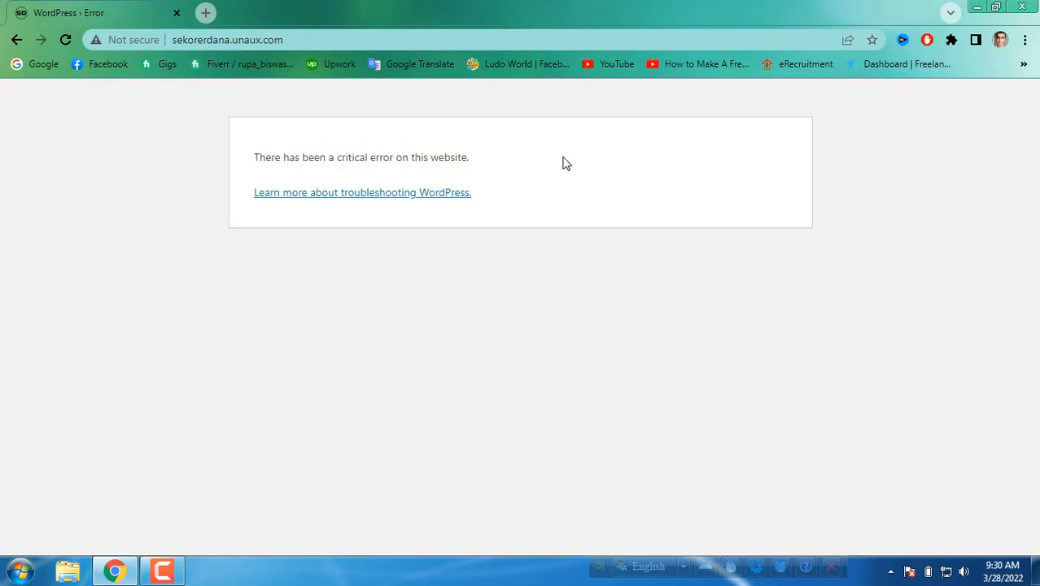
pyautogui.rightClick(206, 140)
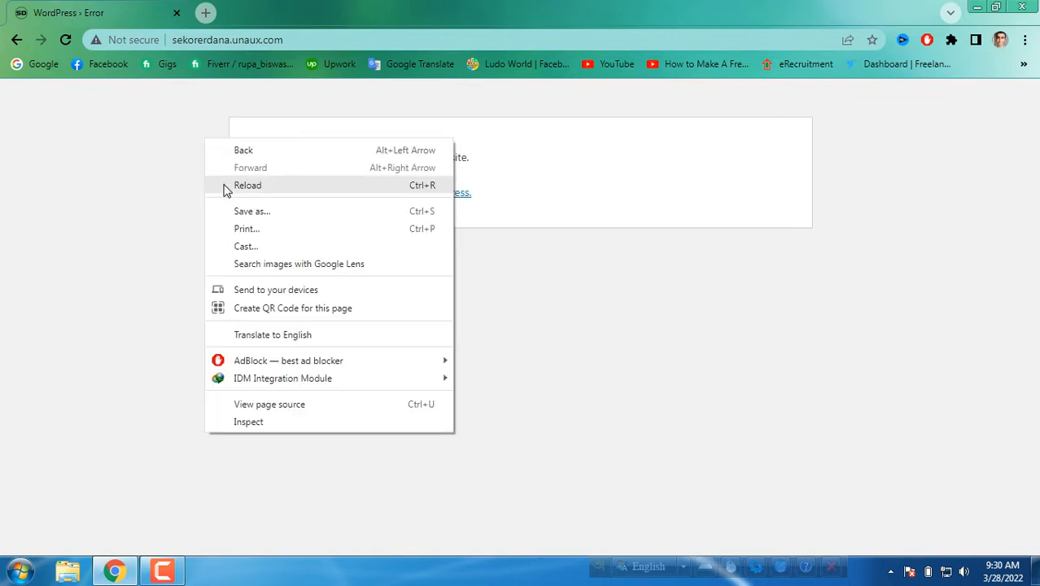
pyautogui.click(225, 185)
pyautogui.rightClick(157, 138)
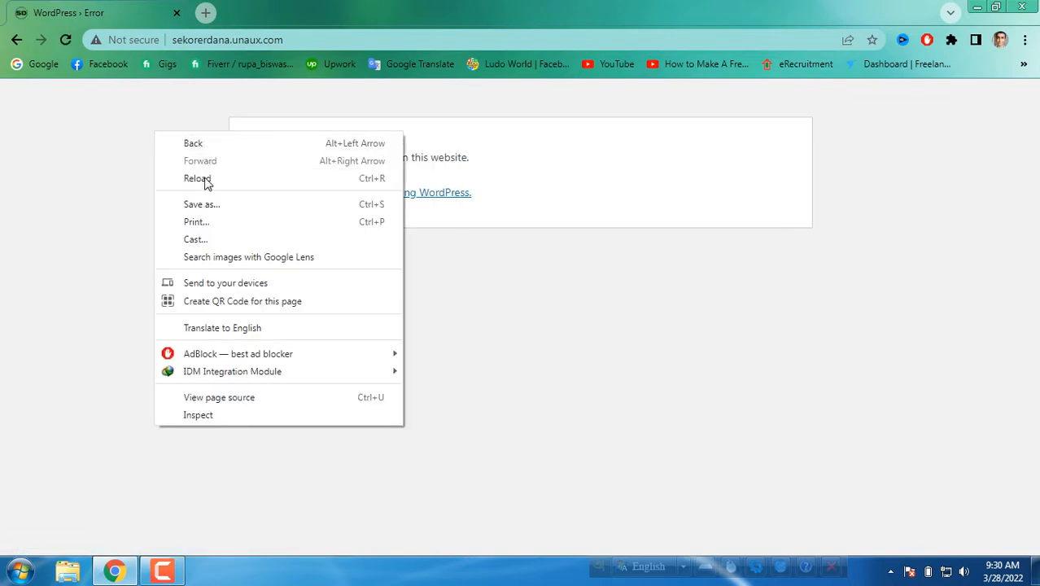
pyautogui.click(205, 179)
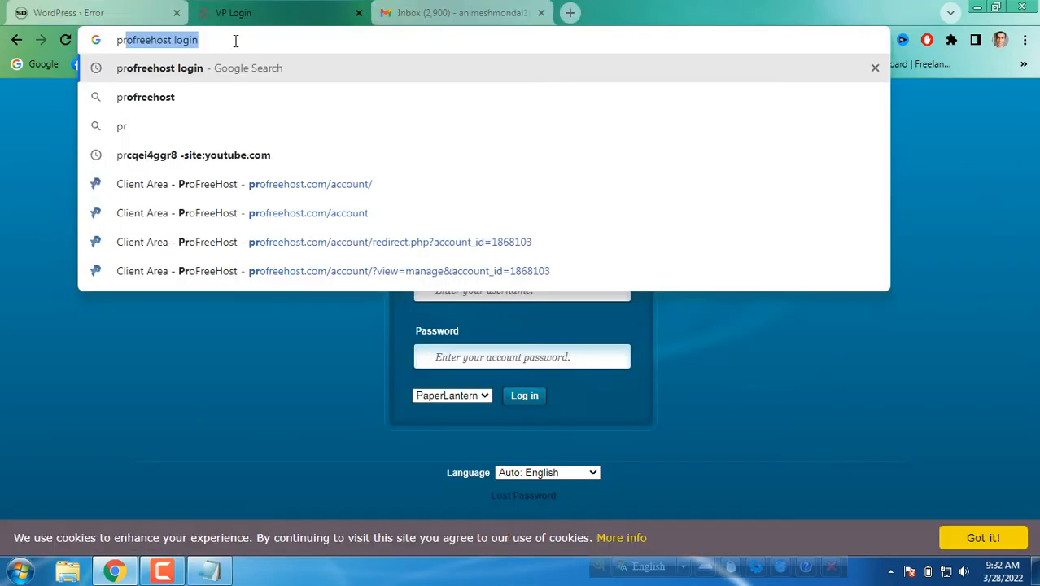
# Search Google for "profreehost login" and open the ProFreeHost client login result.
pyautogui.press('Return')
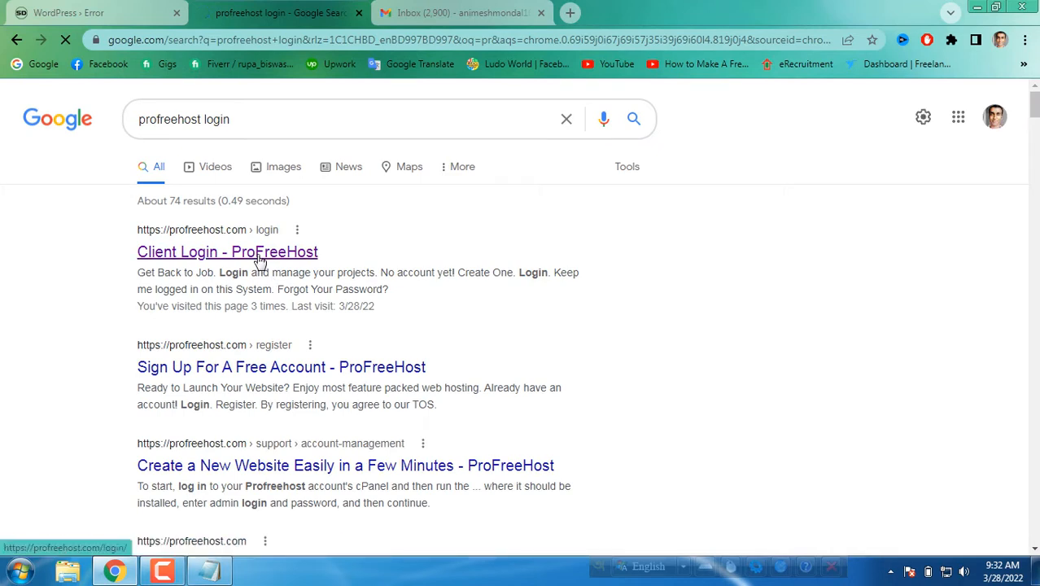
pyautogui.click(259, 254)
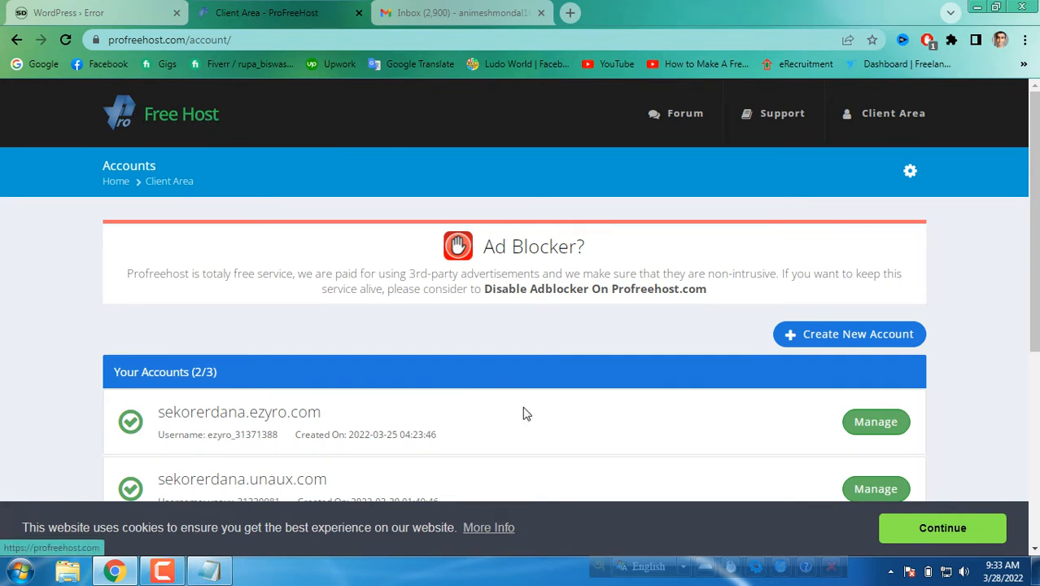
# Match the failing site's domain to its hosting account and open the control panel for sekorerdana.unaux.com.
pyautogui.scroll(-3, 471, 421)
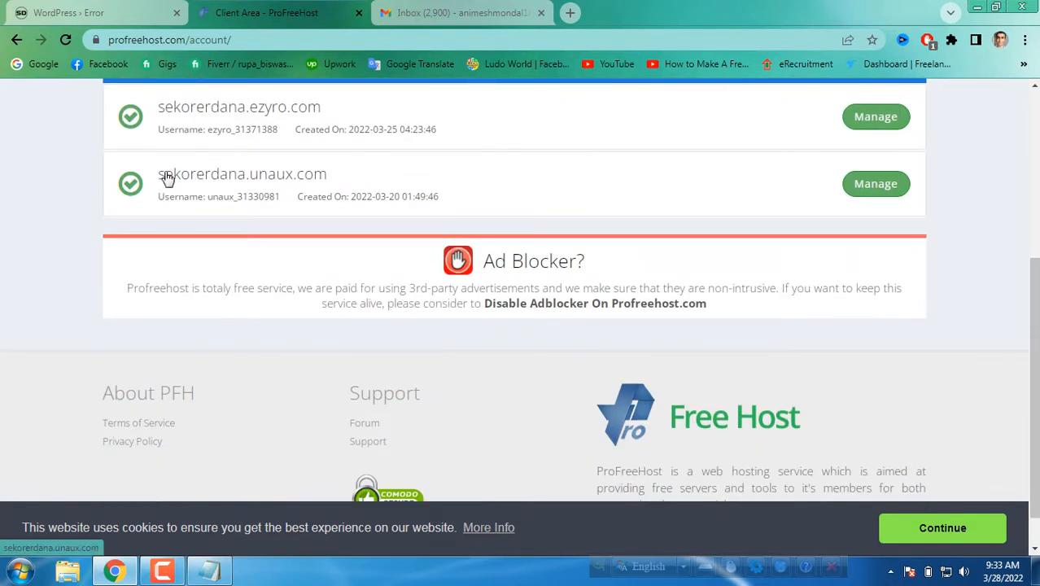
pyautogui.click(124, 22)
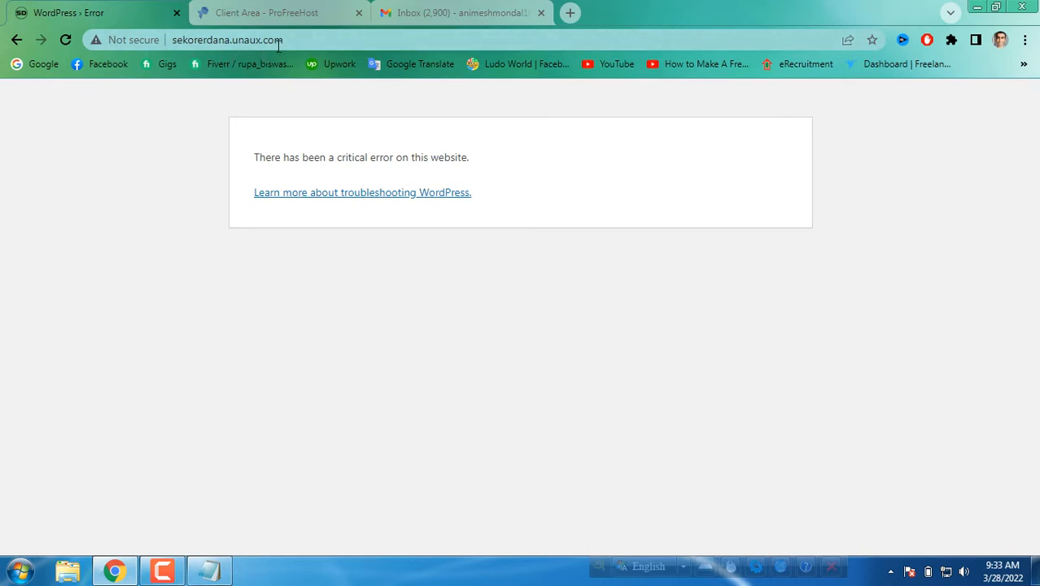
pyautogui.click(287, 18)
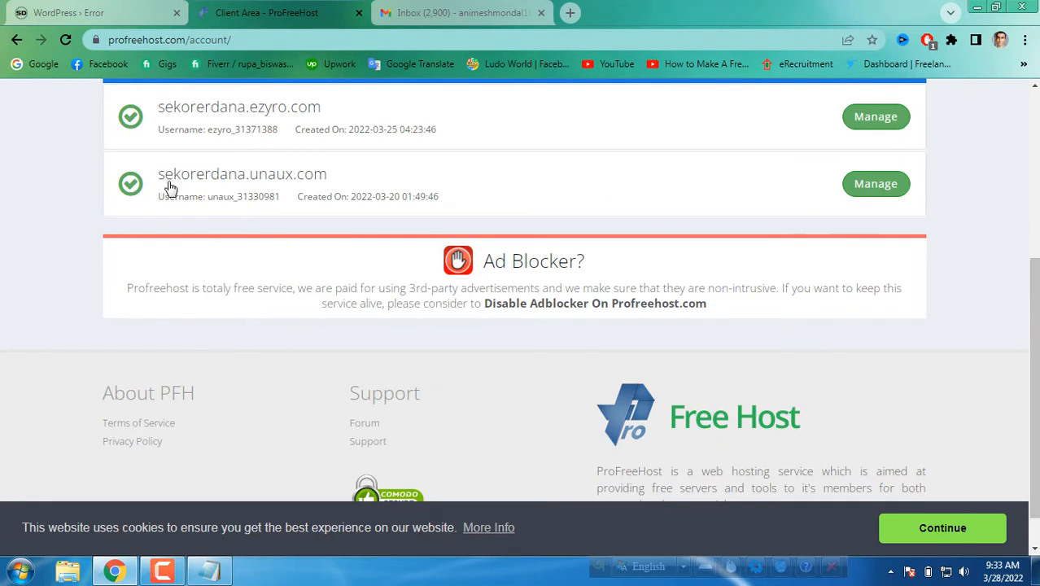
pyautogui.click(879, 188)
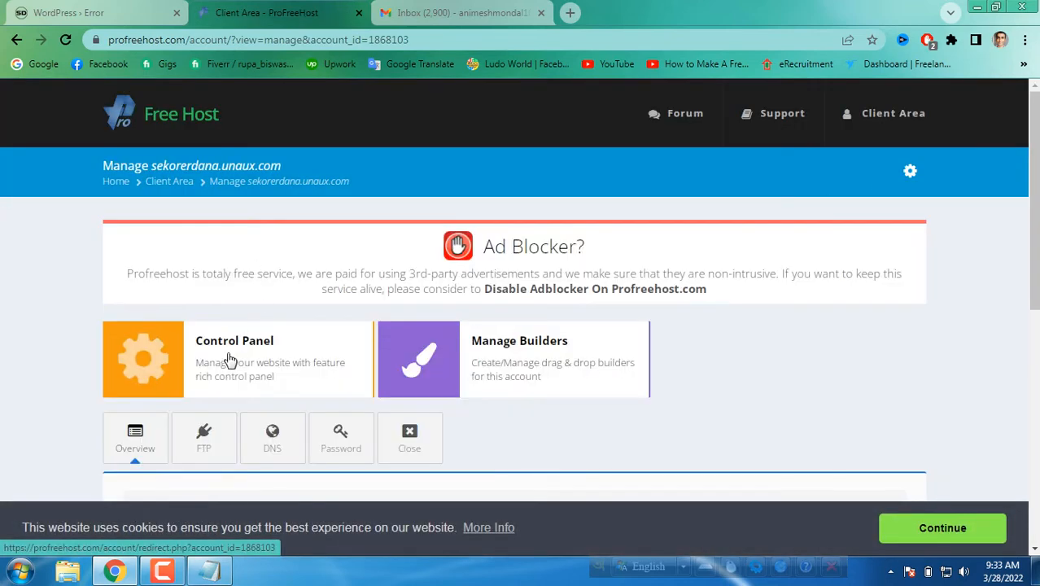
pyautogui.click(221, 364)
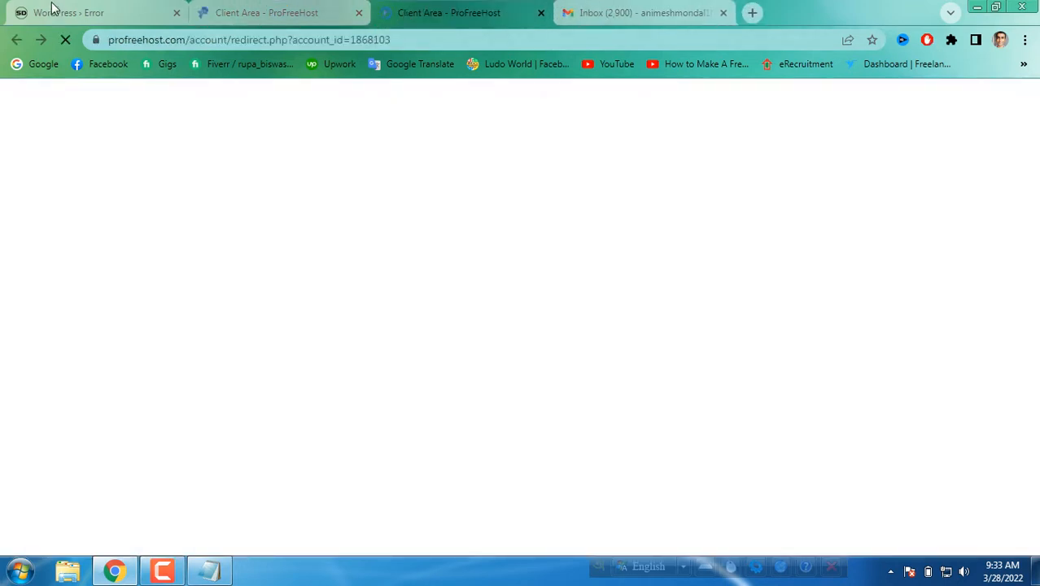
# Reorder the browser tabs with the inbox first and the WordPress error page last, reloading the error page.
pyautogui.moveTo(53, 8); pyautogui.dragTo(616, 7)
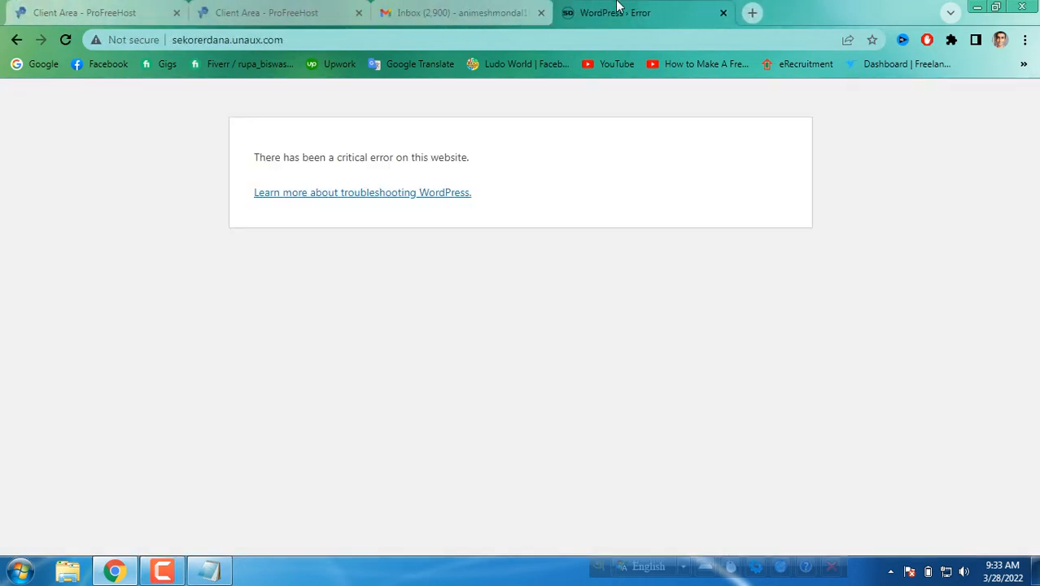
pyautogui.rightClick(525, 165)
pyautogui.click(580, 210)
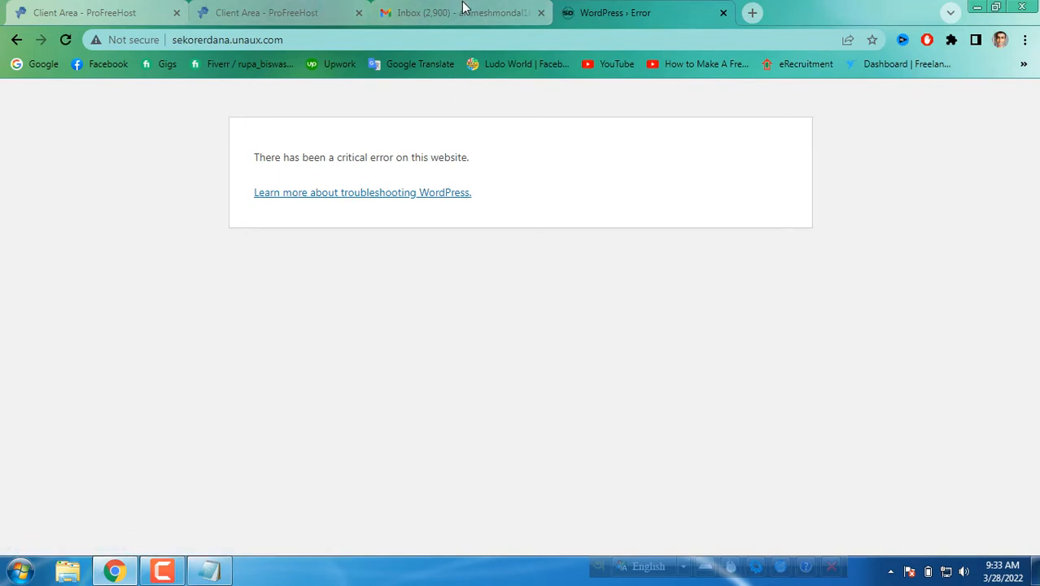
pyautogui.moveTo(463, 6); pyautogui.dragTo(96, 7)
pyautogui.click(418, 7)
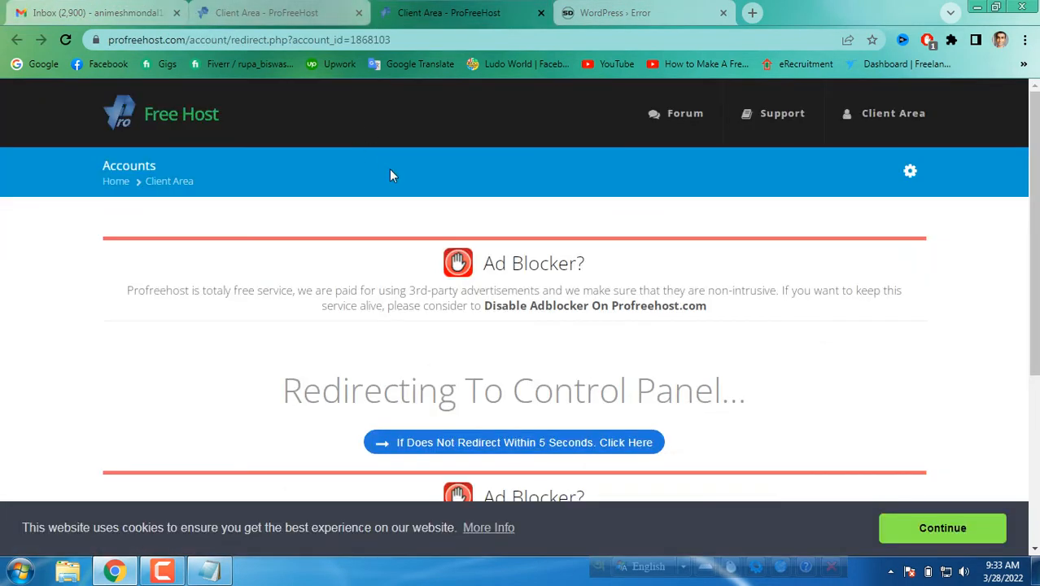
# Proceed past the insecure form warning into the hosting control panel and open the Online File Manager.
pyautogui.scroll(-1, 457, 307)
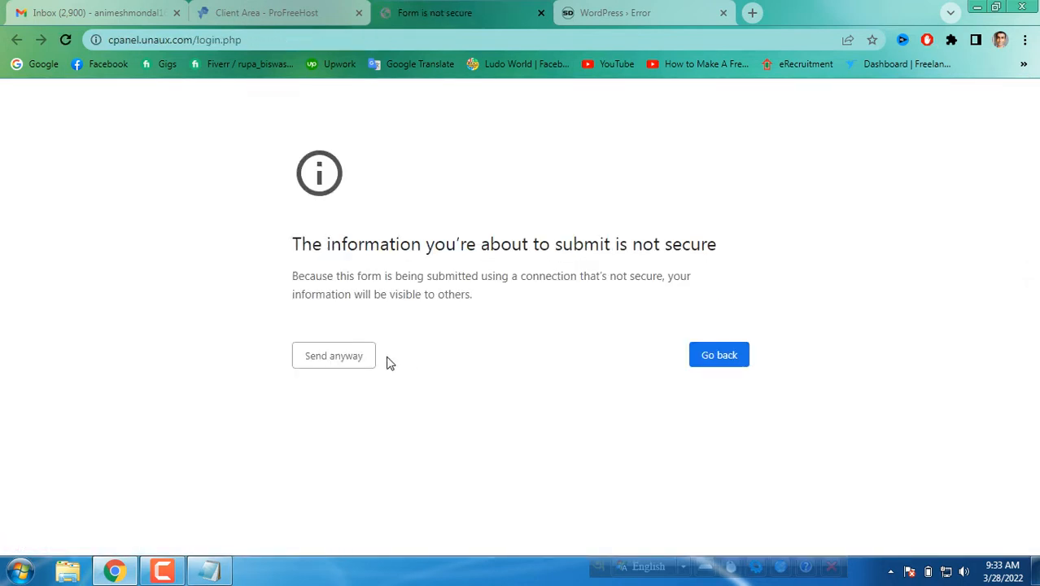
pyautogui.click(350, 362)
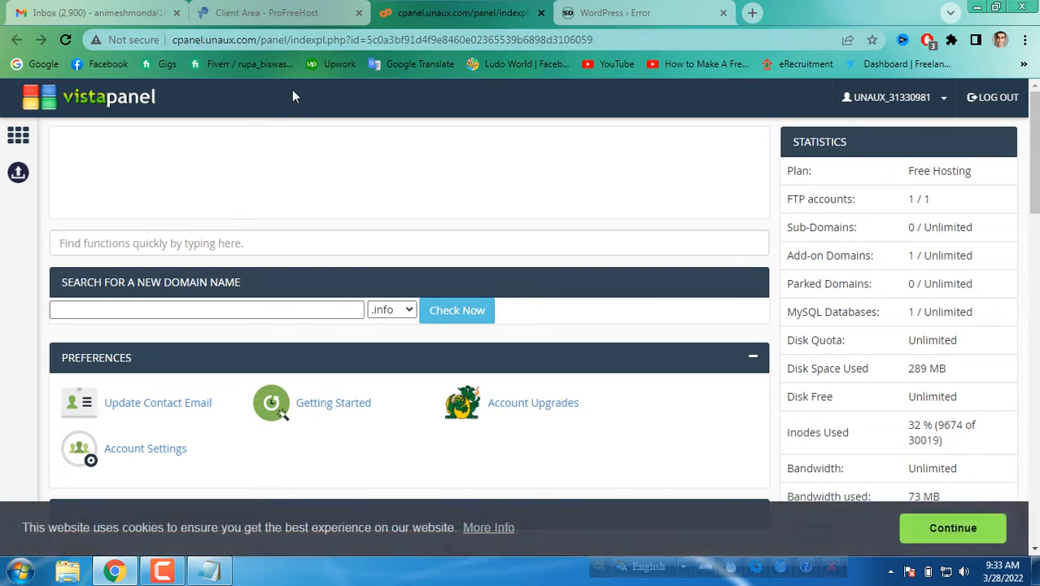
pyautogui.scroll(-5, 253, 159)
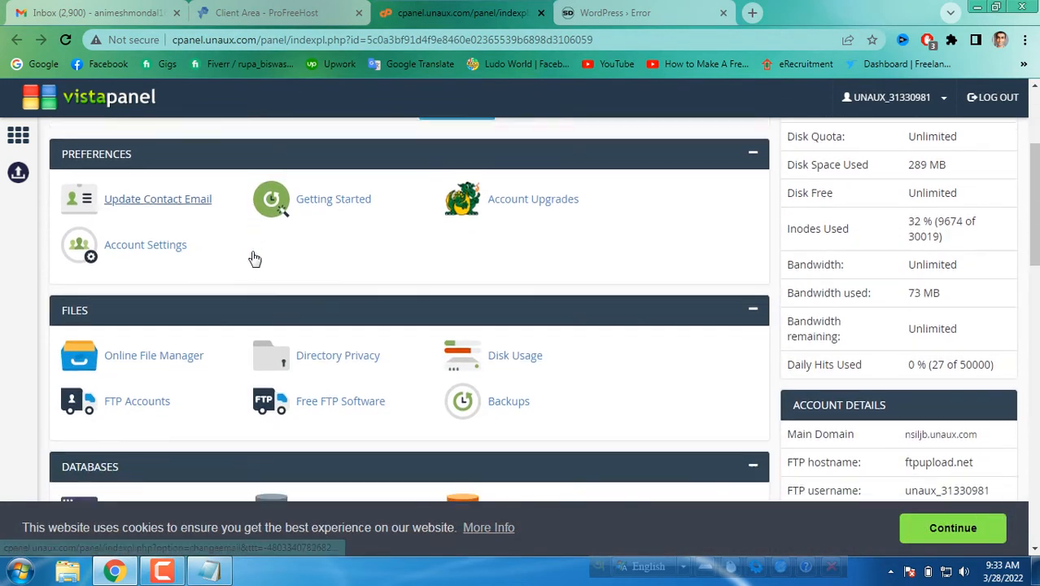
pyautogui.scroll(-4, 256, 248)
pyautogui.scroll(7, 256, 248)
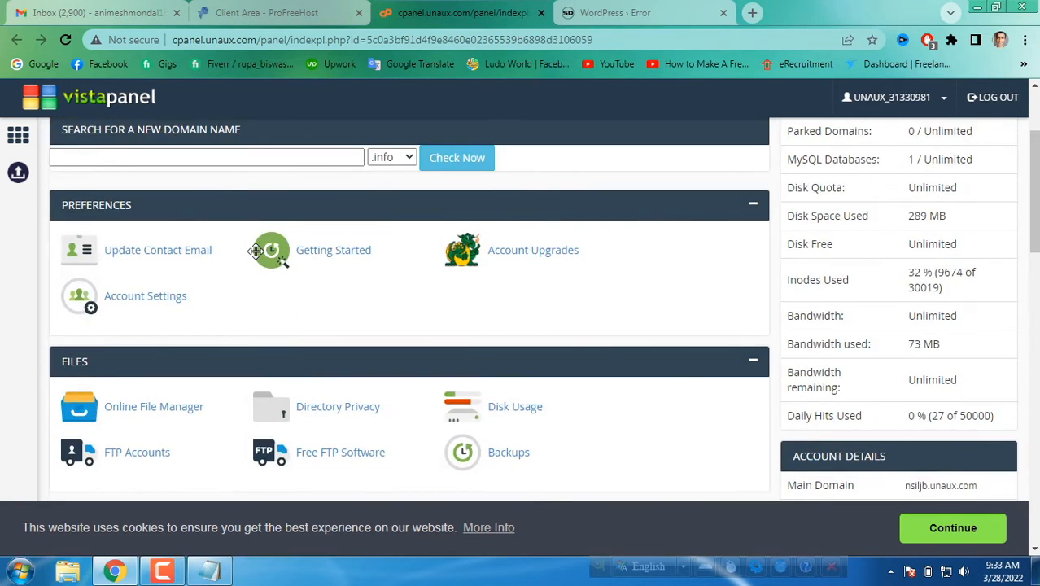
pyautogui.scroll(-3, 414, 358)
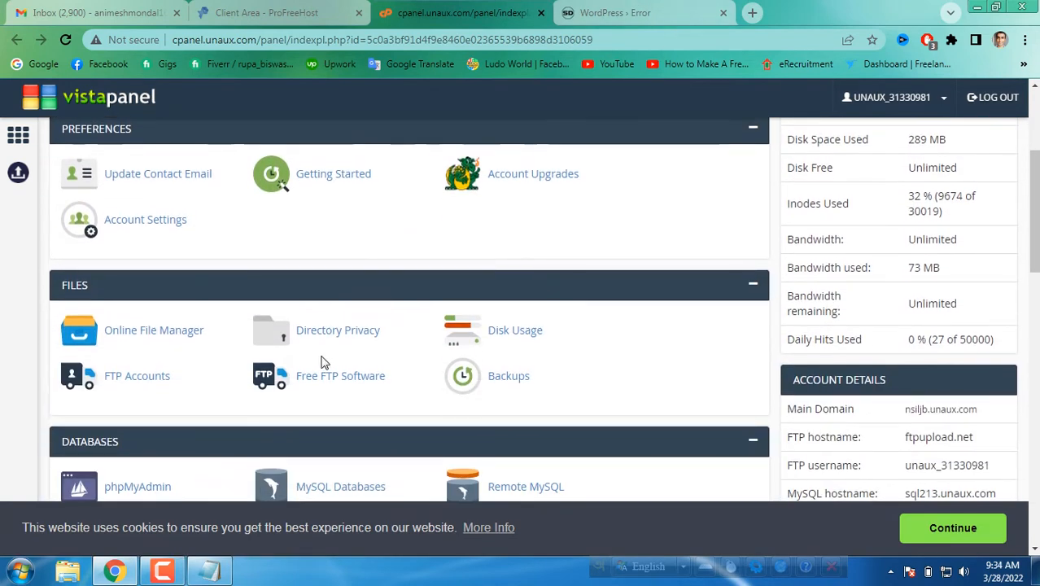
pyautogui.click(174, 335)
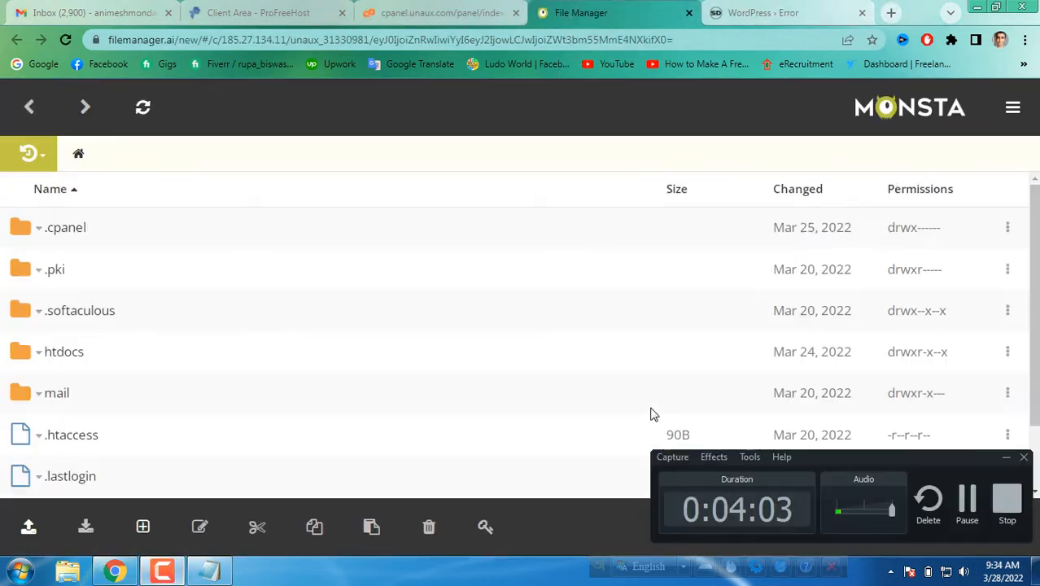
pyautogui.click(967, 500)
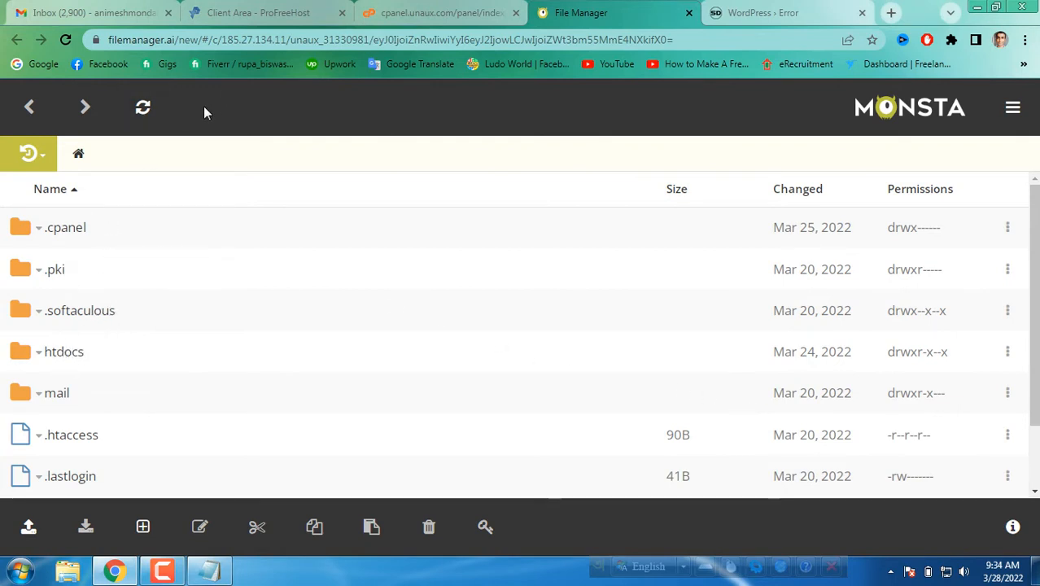
pyautogui.click(473, 9)
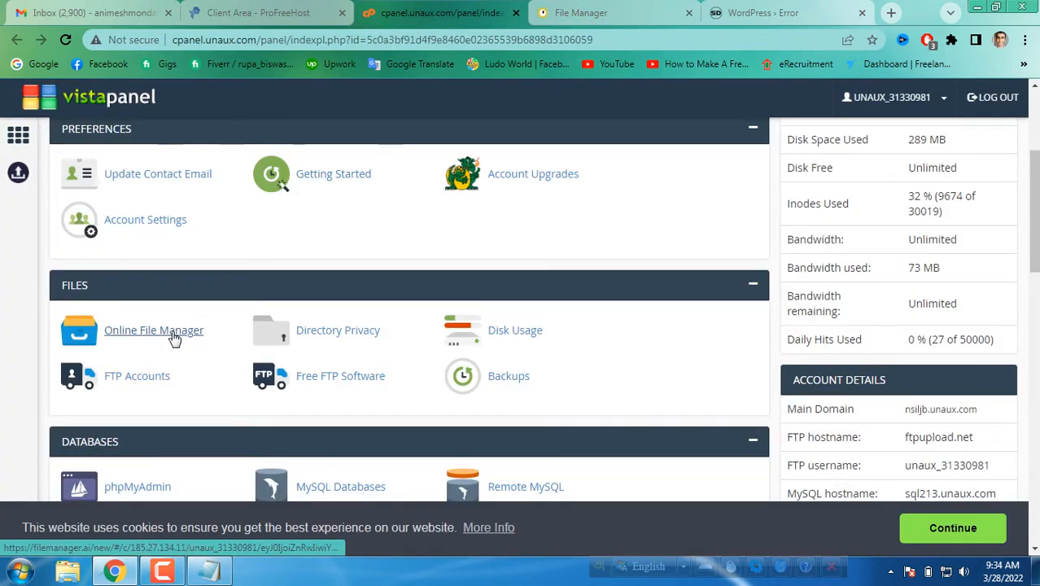
pyautogui.click(625, 8)
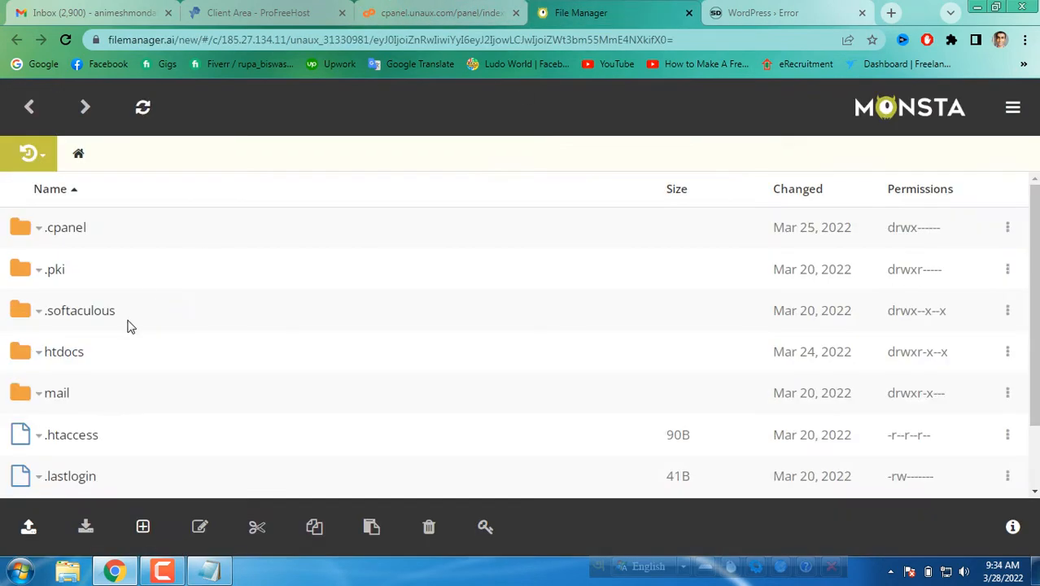
# Open the wp-content folder inside htdocs, examining the contents of its plugins subfolder and returning to wp-content.
pyautogui.click(56, 357)
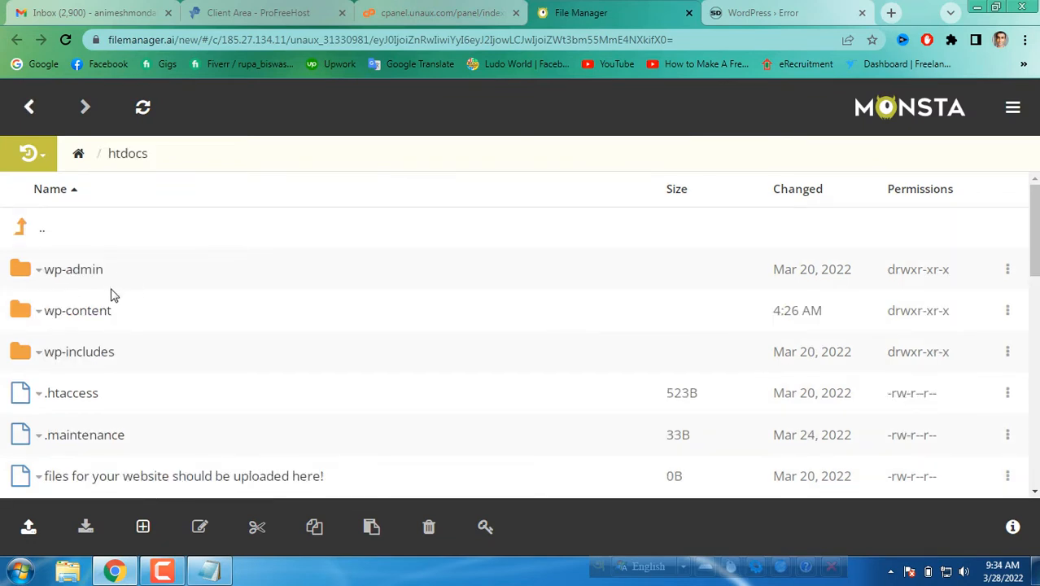
pyautogui.click(73, 315)
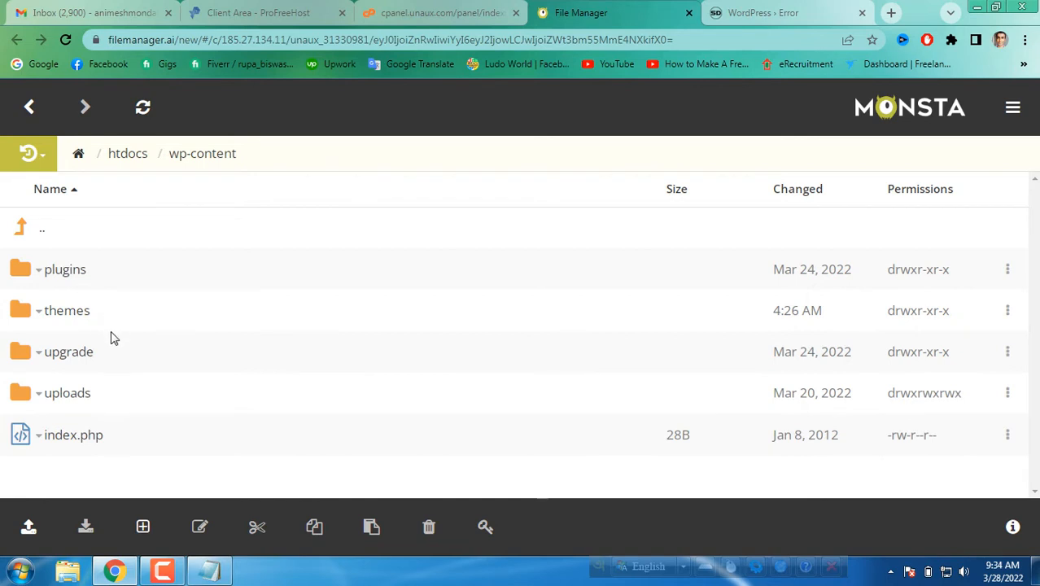
pyautogui.click(66, 278)
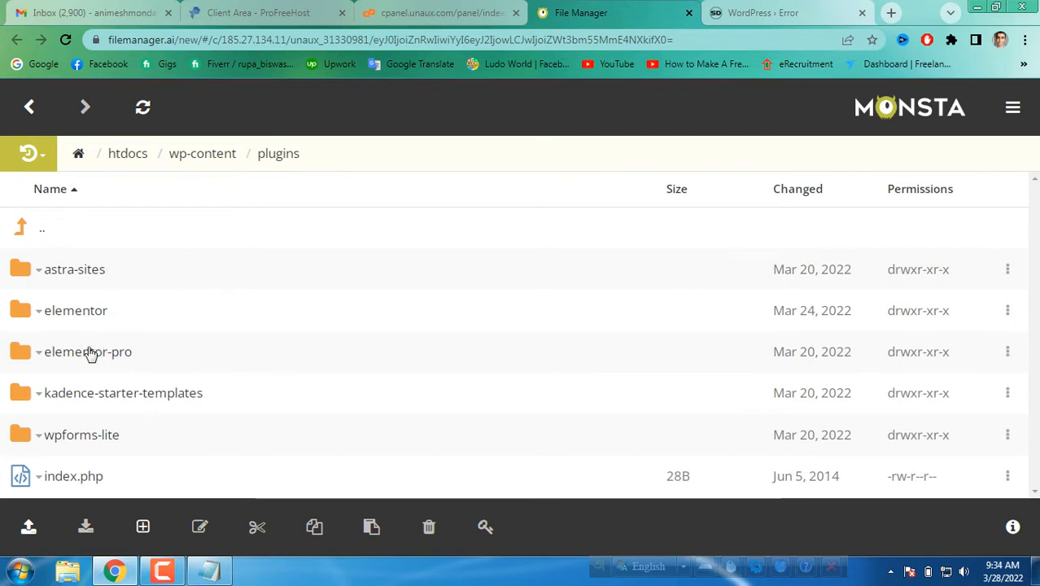
pyautogui.click(32, 106)
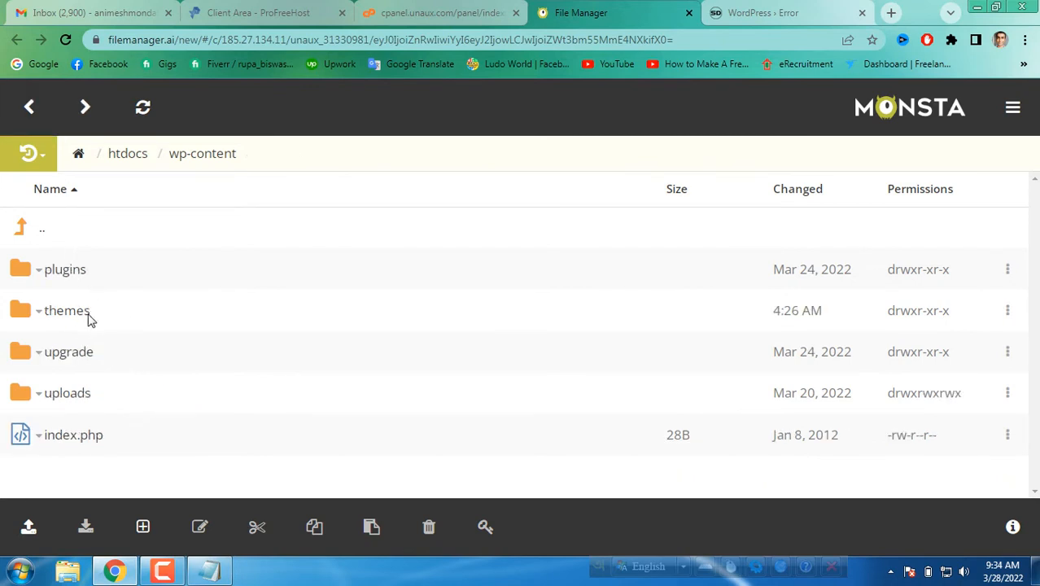
pyautogui.rightClick(71, 278)
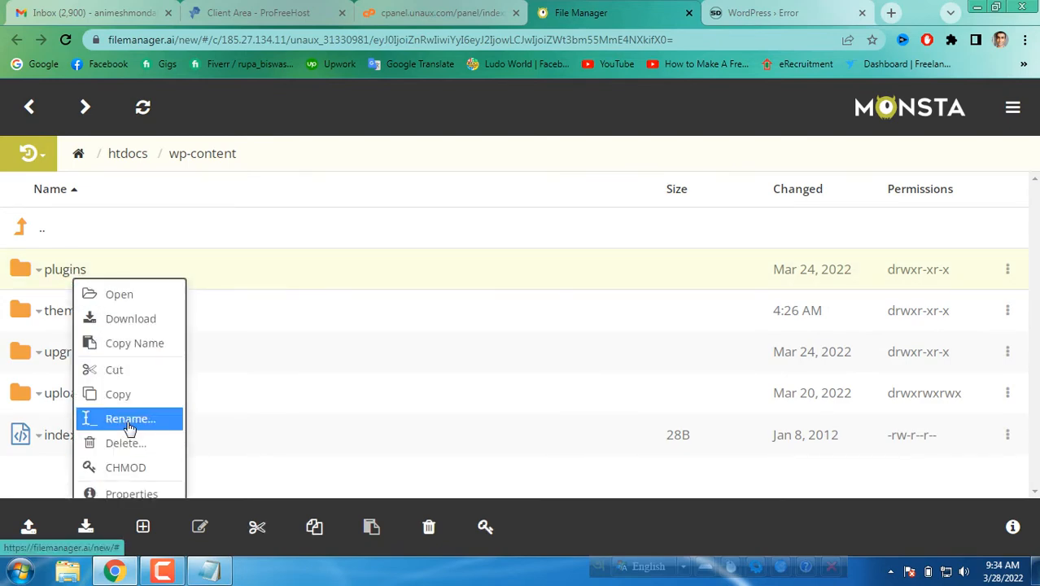
pyautogui.click(128, 420)
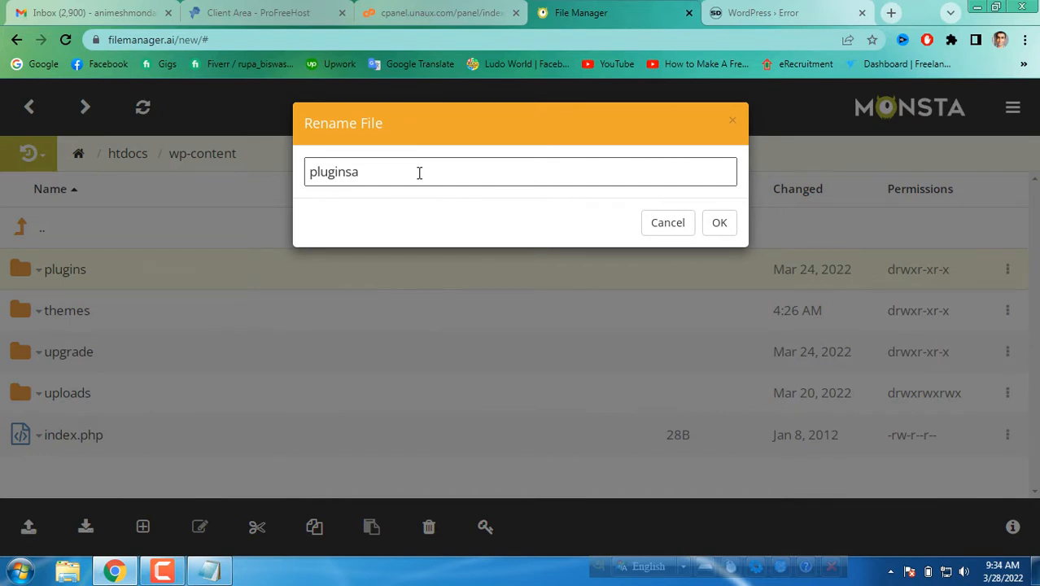
pyautogui.press('BackSpace')
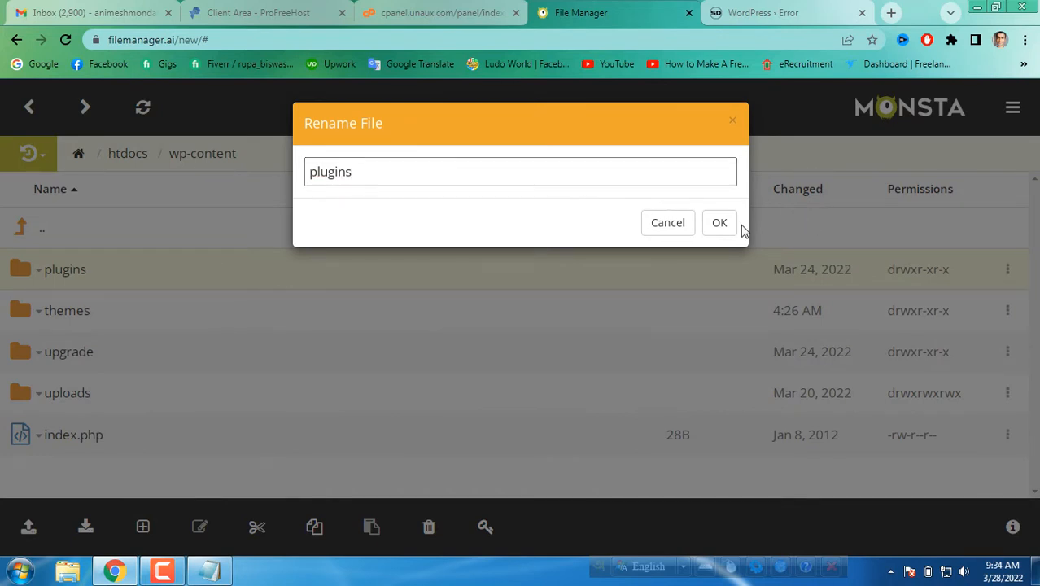
pyautogui.click(669, 225)
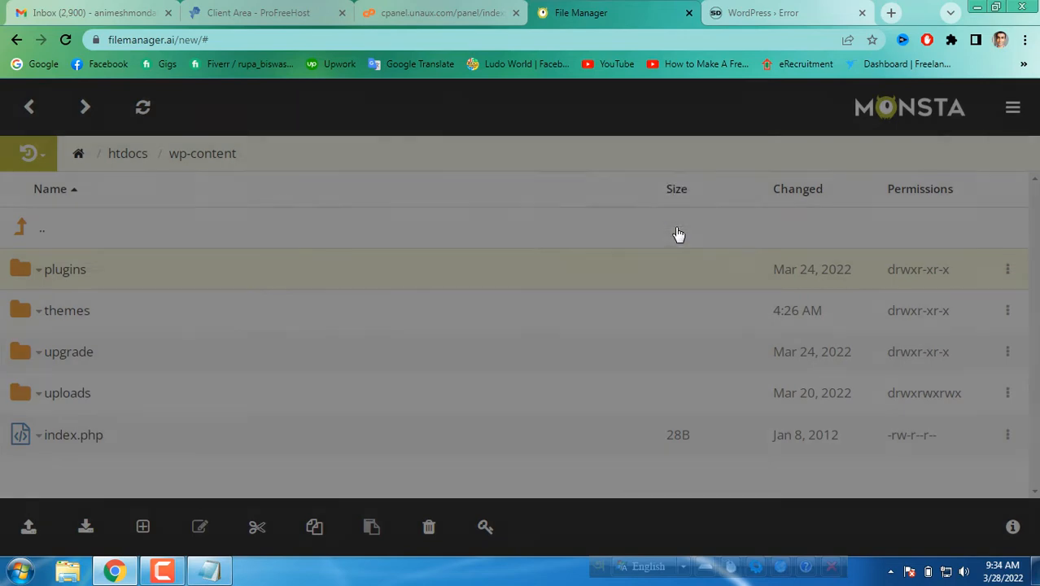
# Reload the failing site's error page to recheck it, and close the file manager.
pyautogui.click(757, 8)
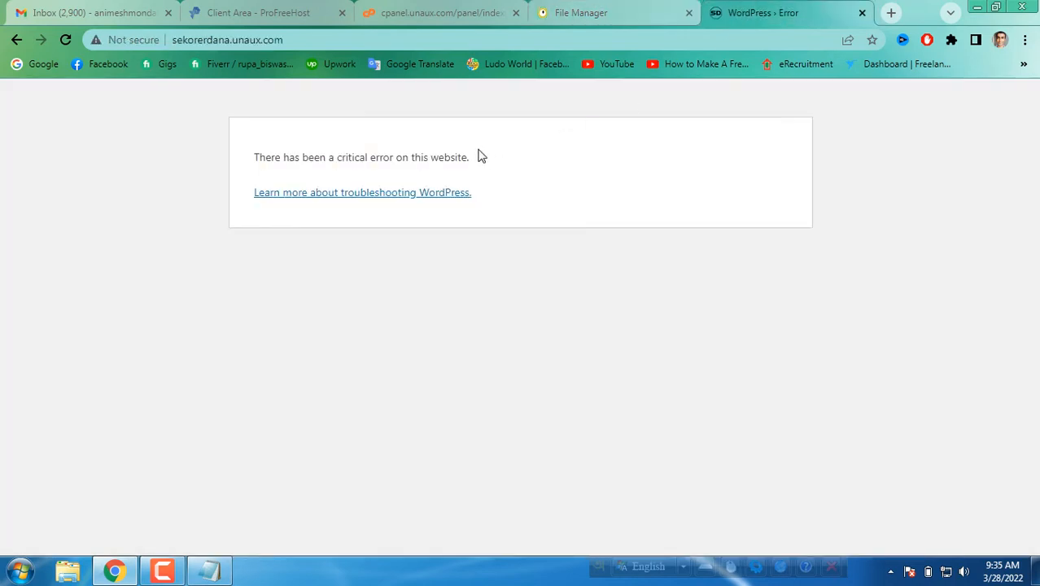
pyautogui.rightClick(482, 155)
pyautogui.click(492, 194)
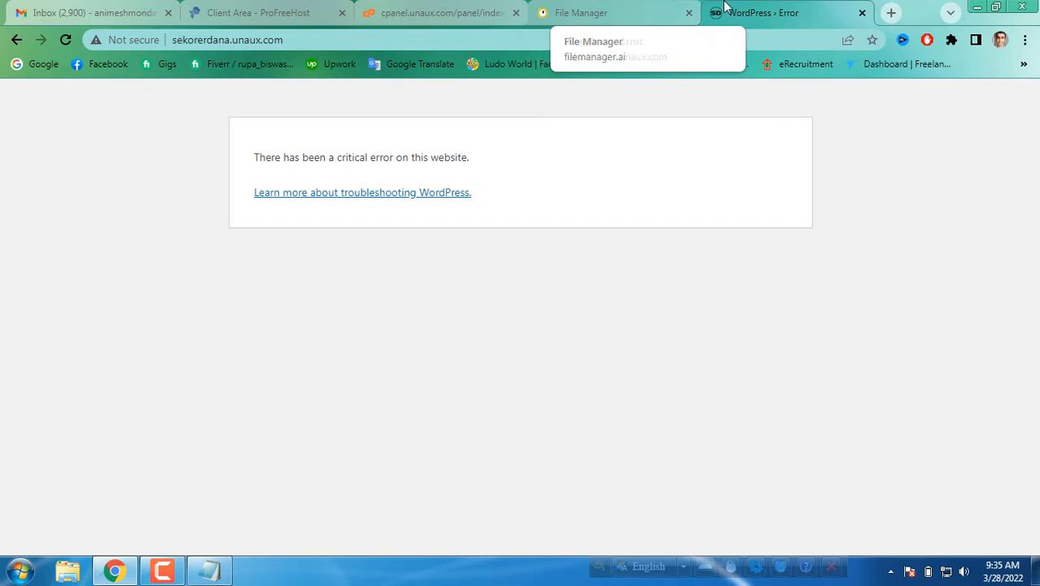
pyautogui.click(577, 10)
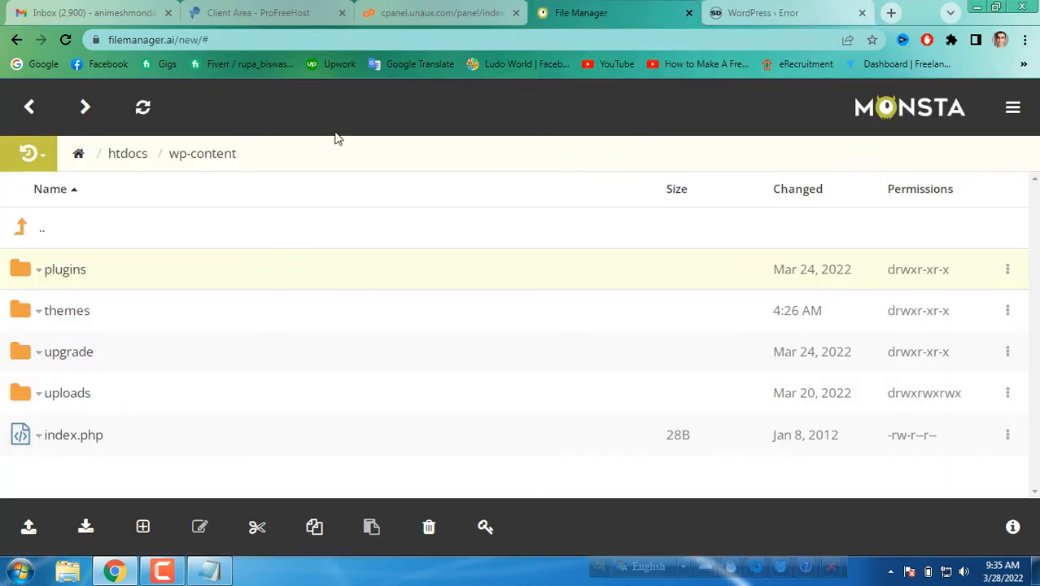
pyautogui.click(688, 13)
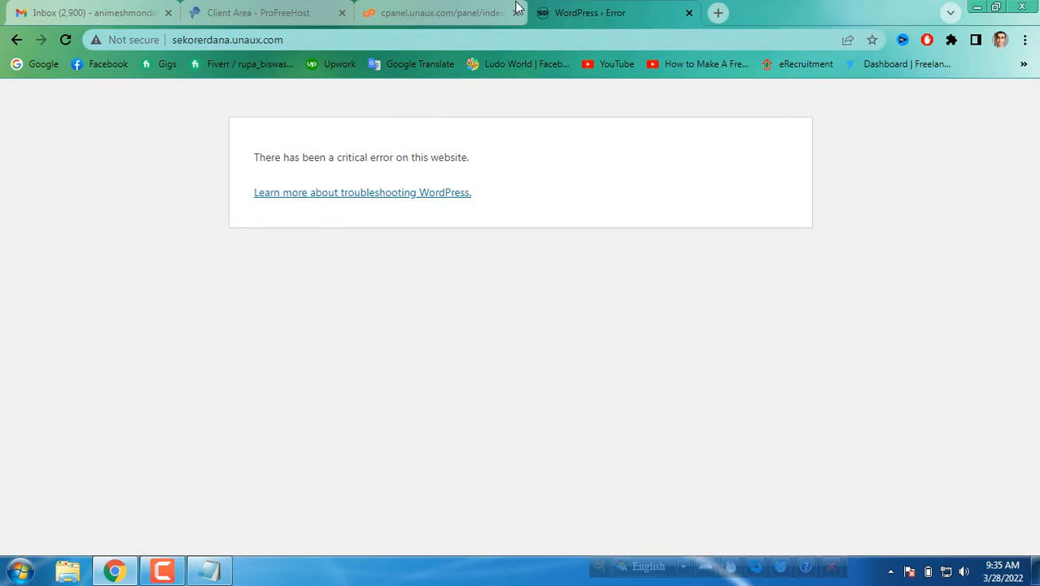
# Open the hosting panel's PHP version selector for sekorerdana.unaux.com and select PHP 7.4.
pyautogui.click(456, 7)
pyautogui.scroll(-1, 340, 301)
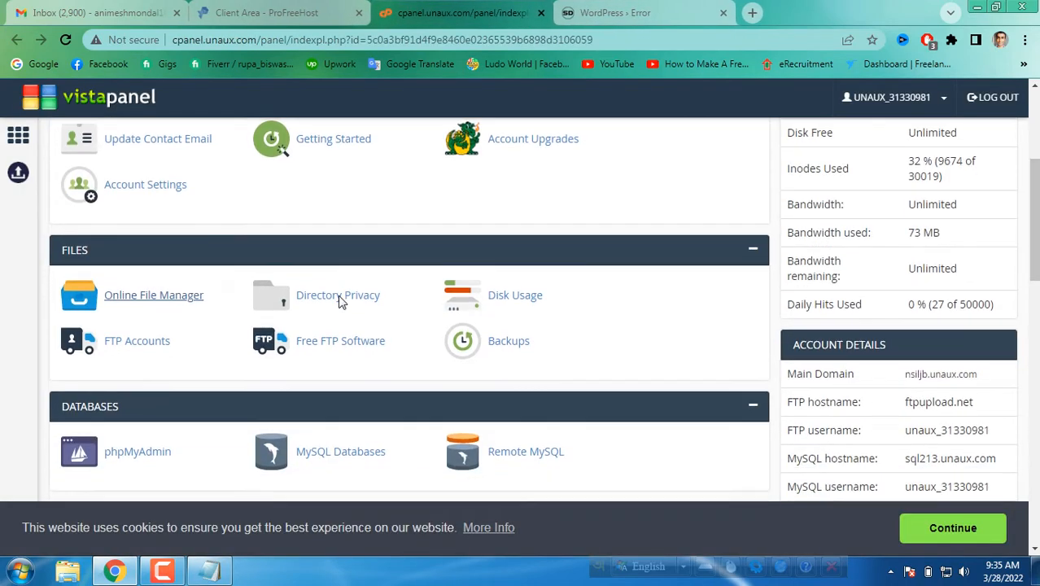
pyautogui.scroll(-10, 340, 301)
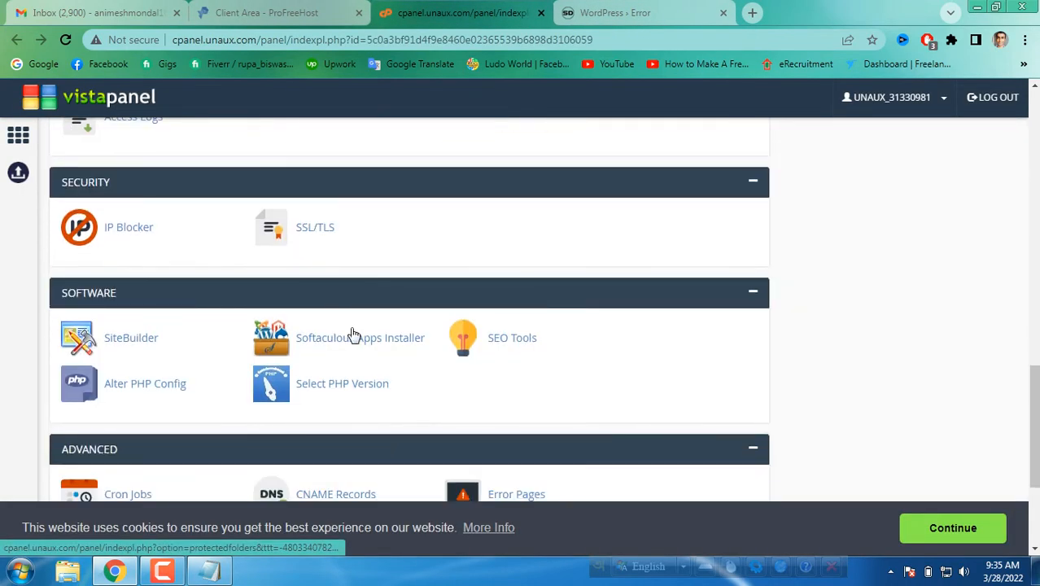
pyautogui.scroll(-2, 352, 336)
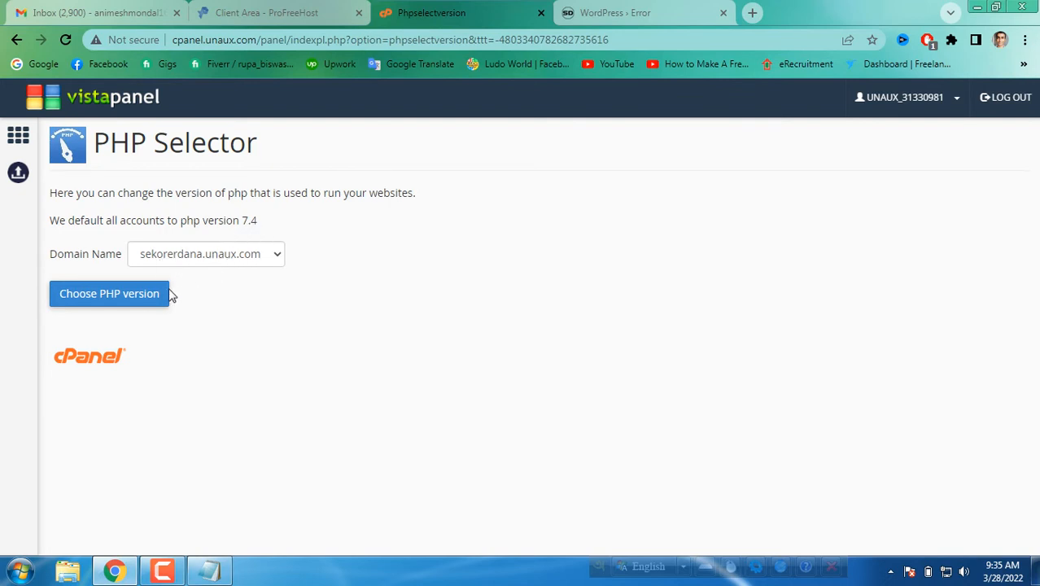
pyautogui.click(143, 302)
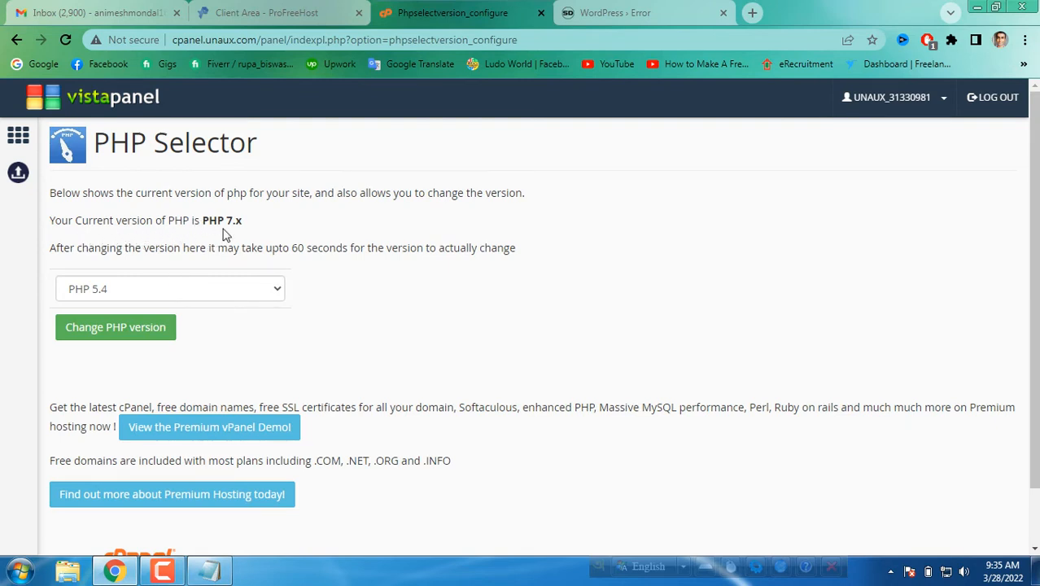
pyautogui.click(197, 298)
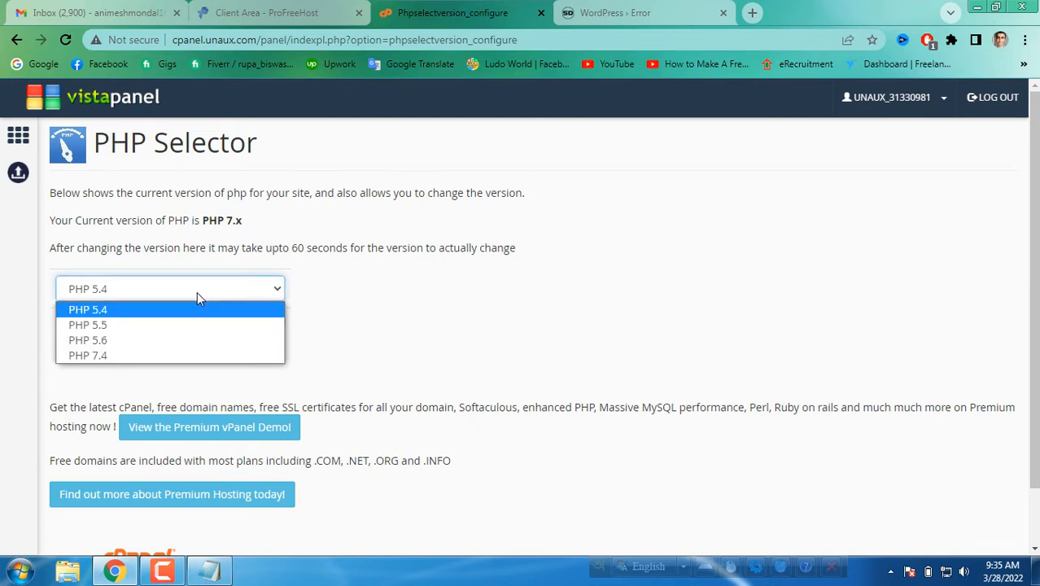
pyautogui.click(125, 356)
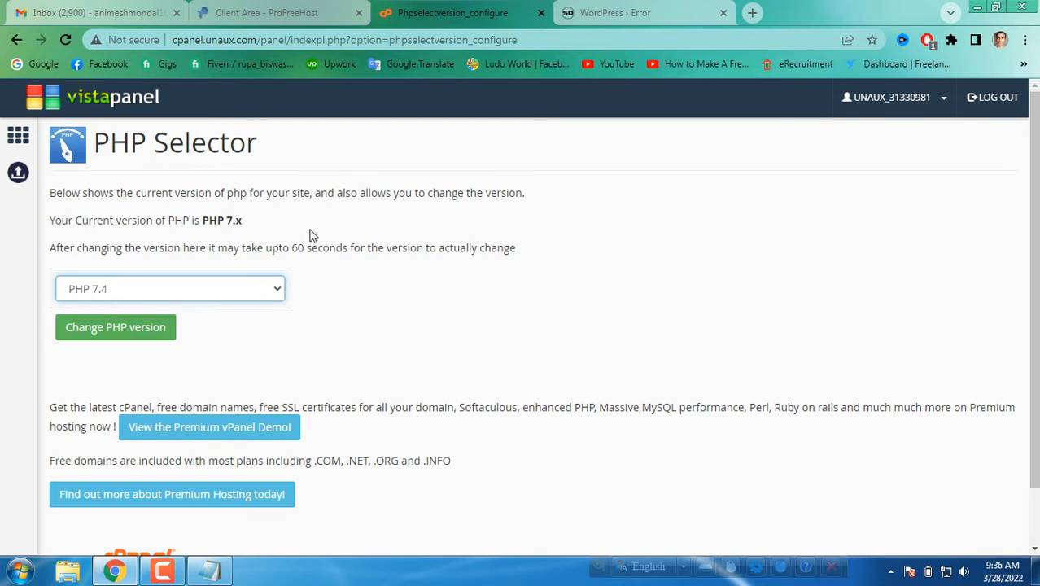
# Reload sekorerdana.unaux.com several times to recheck the error, reviewing the PHP version settings between reloads.
pyautogui.click(618, 10)
pyautogui.rightClick(248, 146)
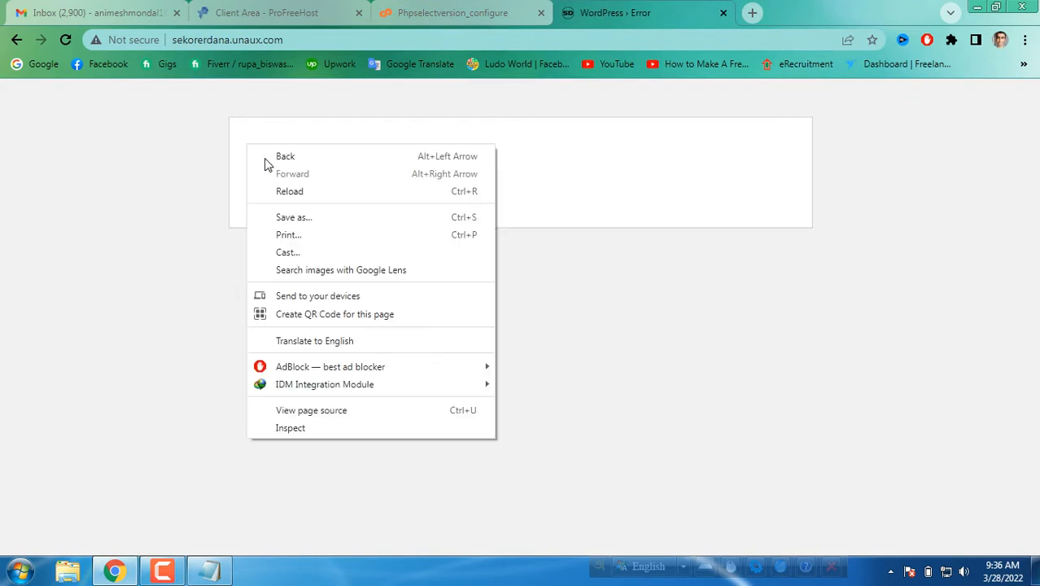
pyautogui.click(289, 195)
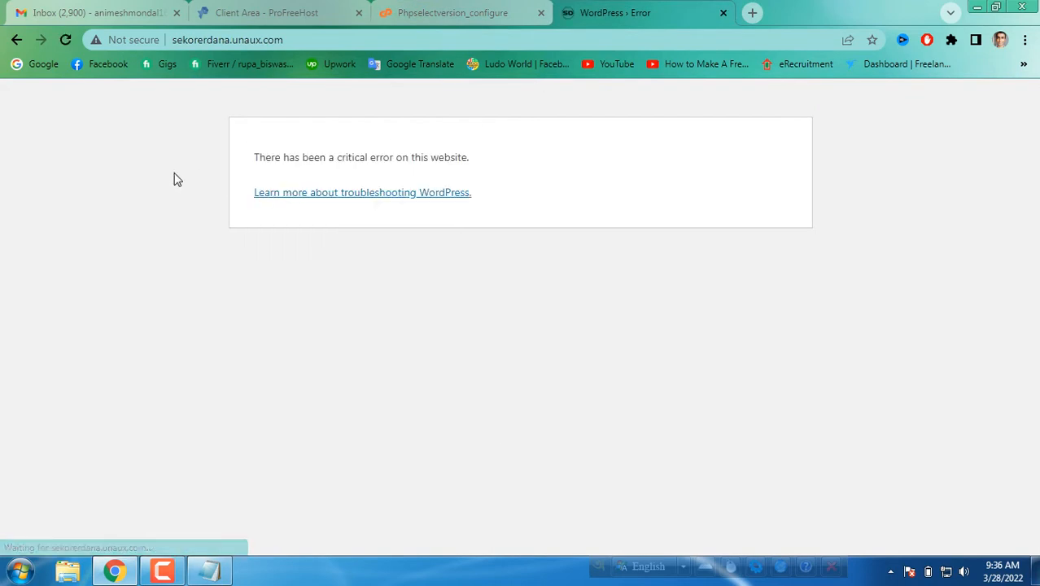
pyautogui.rightClick(177, 179)
pyautogui.click(223, 211)
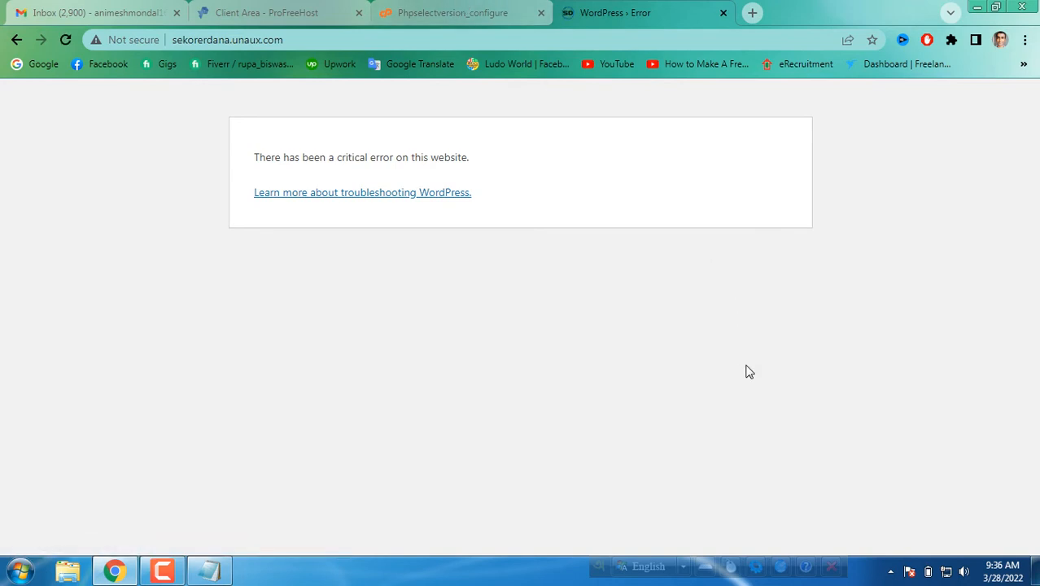
pyautogui.click(494, 10)
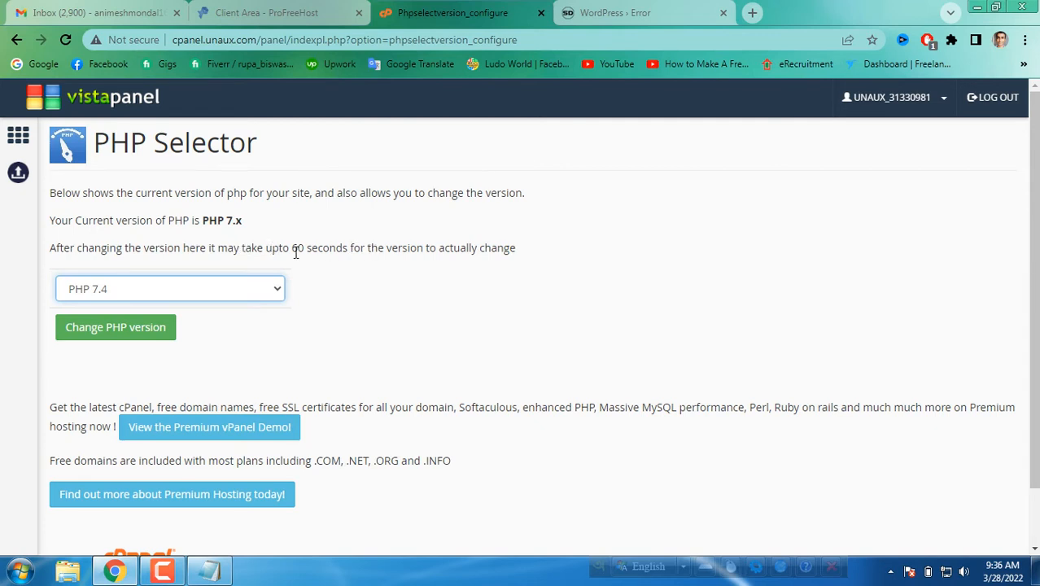
pyautogui.click(617, 12)
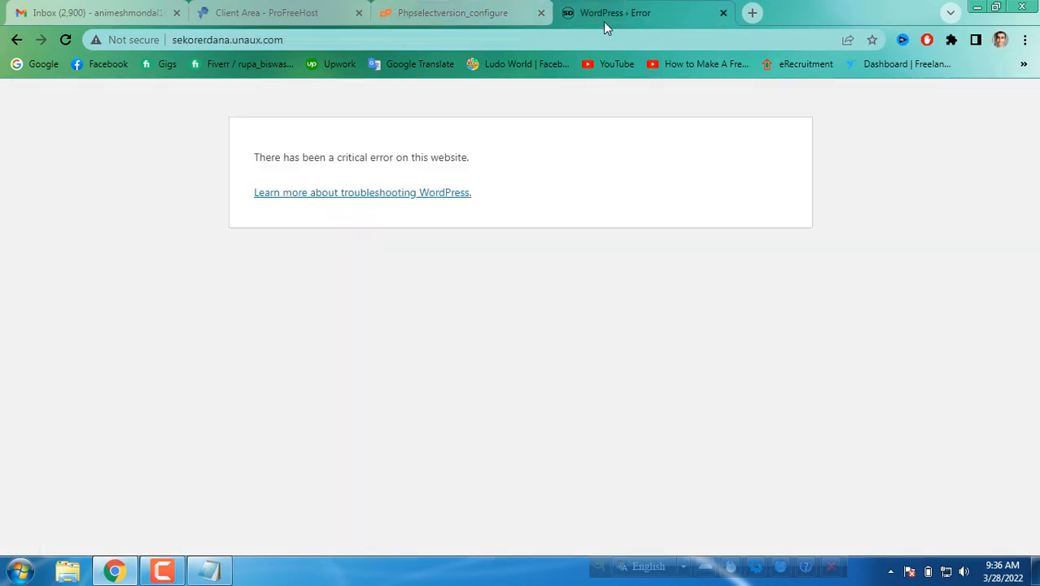
pyautogui.rightClick(281, 143)
pyautogui.click(332, 185)
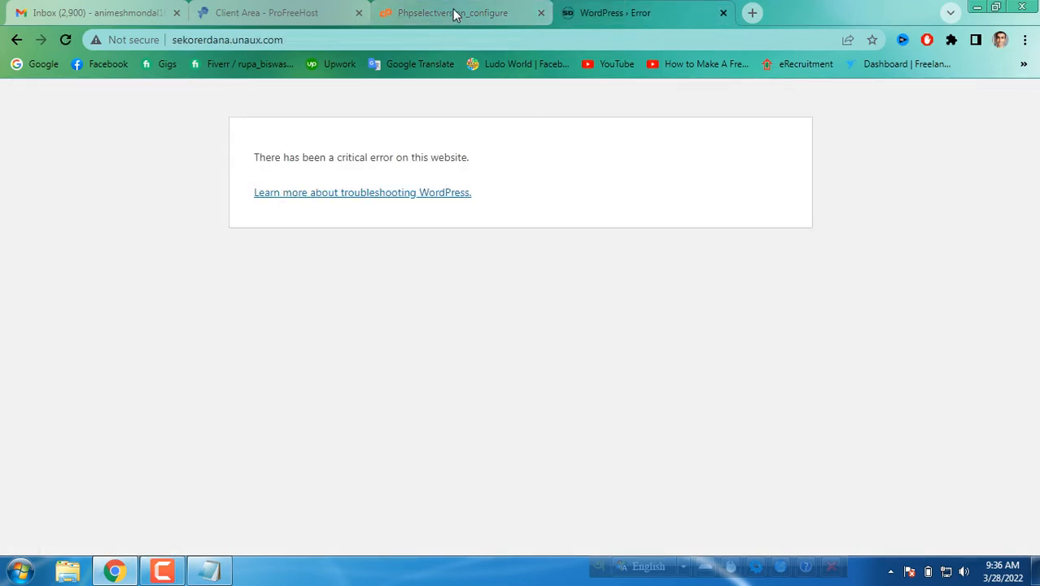
pyautogui.click(455, 13)
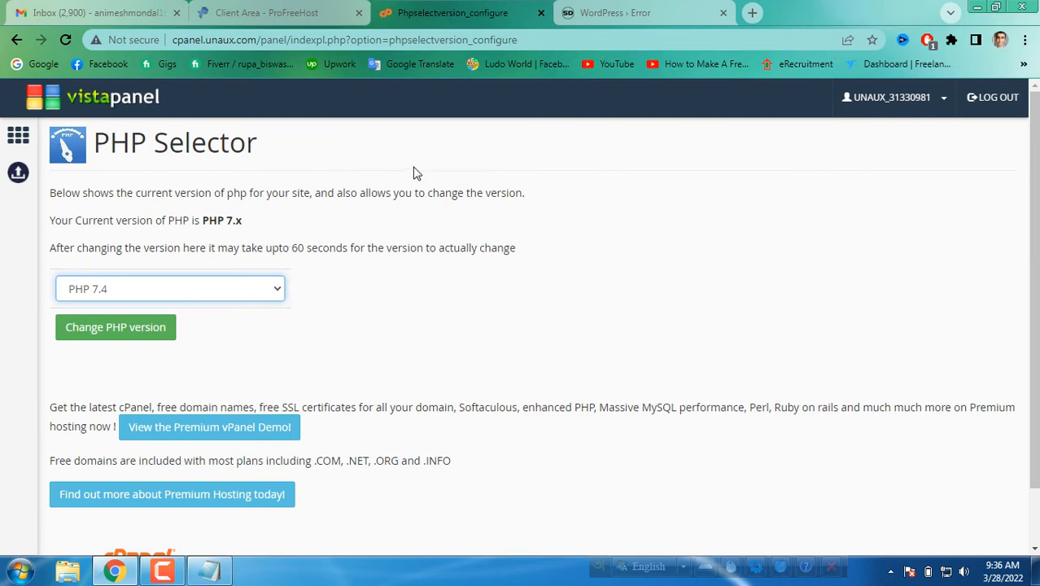
pyautogui.click(634, 7)
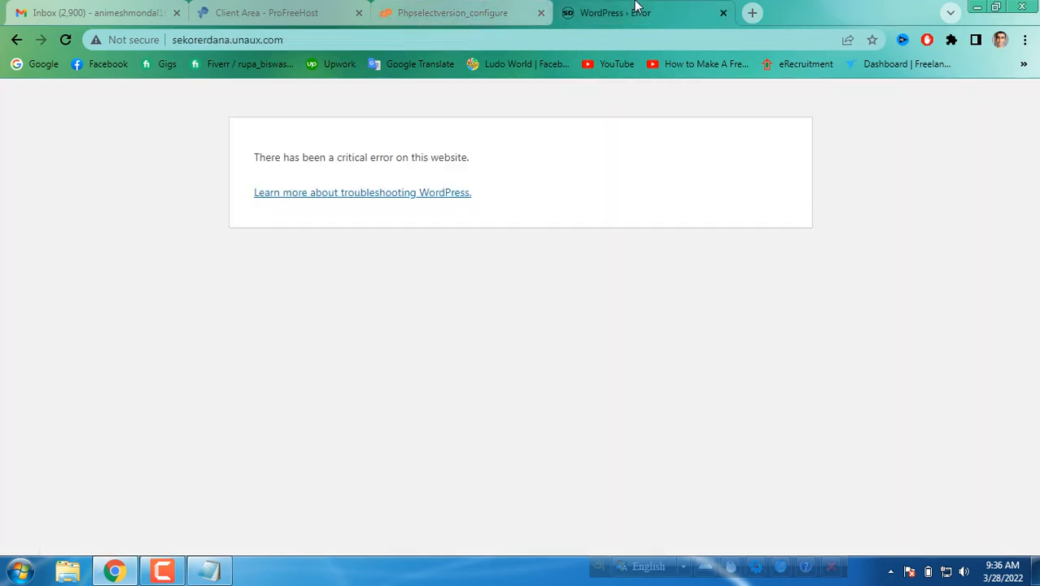
pyautogui.rightClick(456, 147)
pyautogui.click(508, 191)
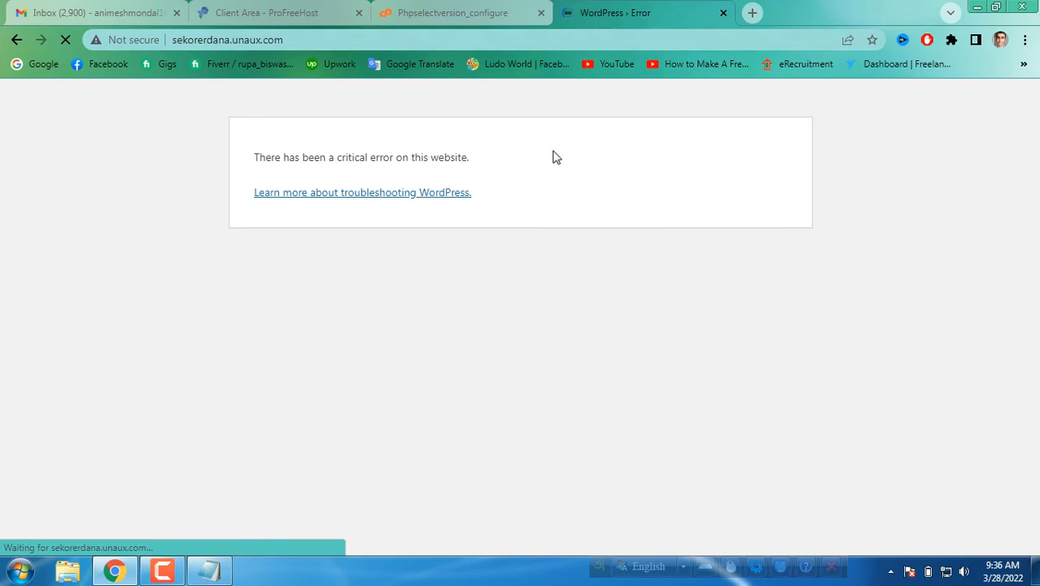
pyautogui.click(462, 8)
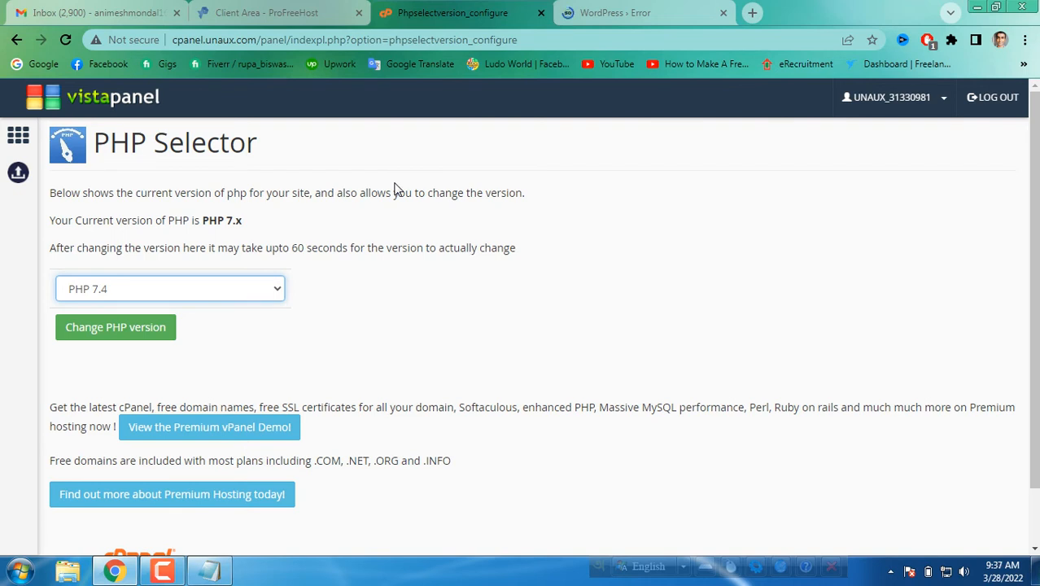
pyautogui.click(603, 10)
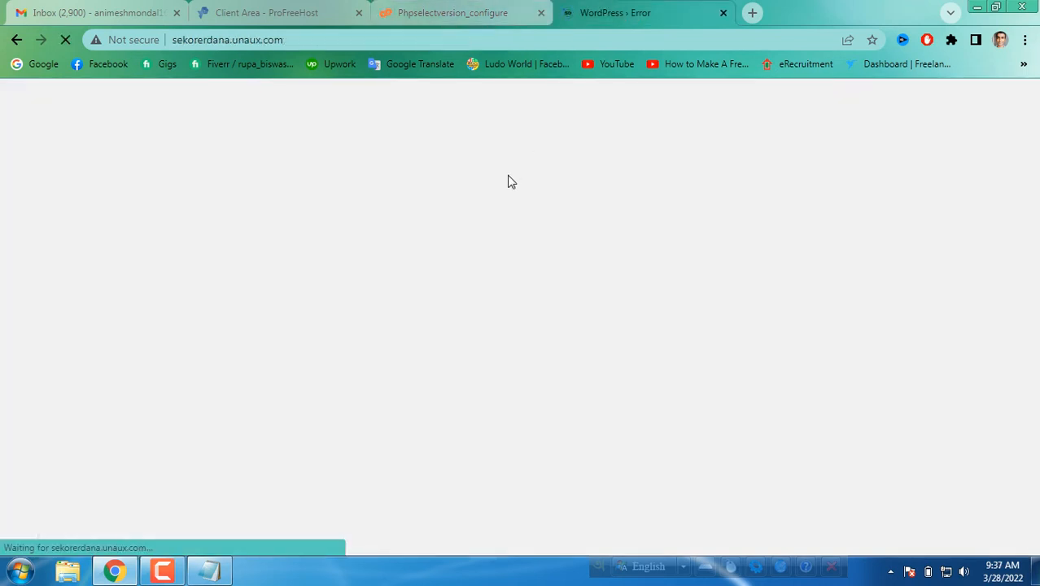
pyautogui.click(442, 11)
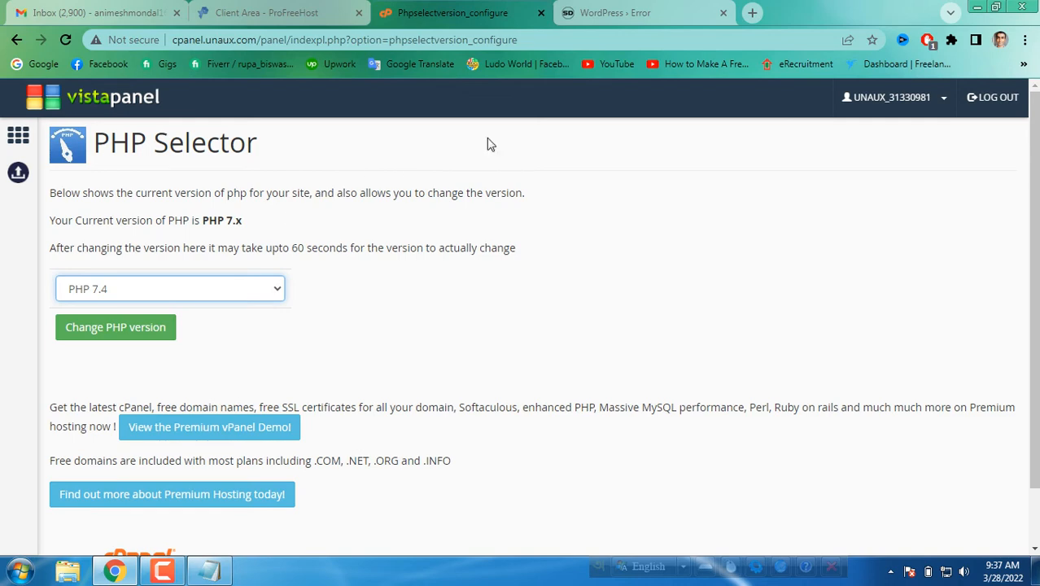
pyautogui.click(617, 10)
pyautogui.rightClick(461, 150)
pyautogui.click(503, 193)
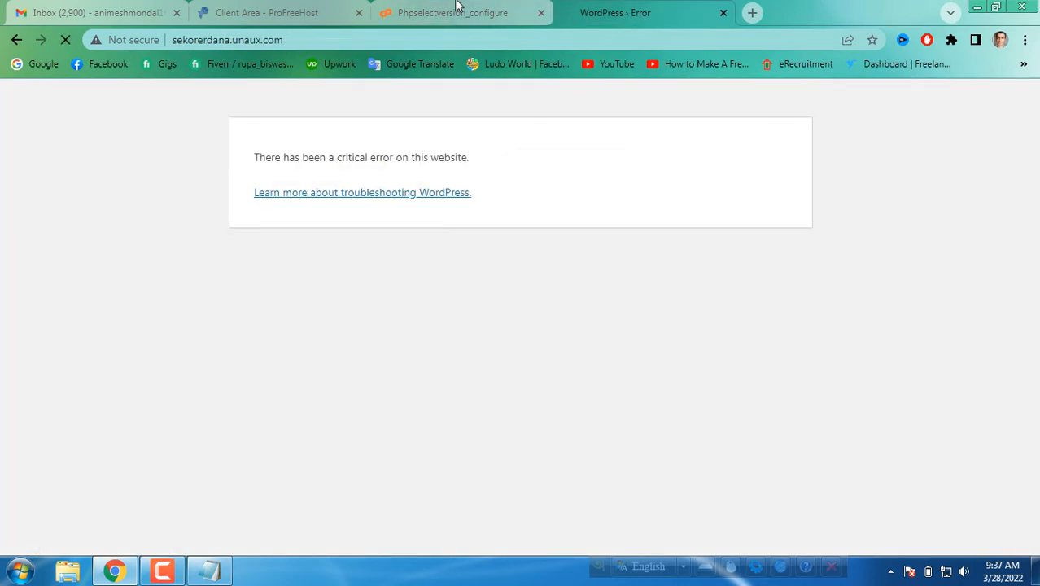
# Apply the PHP 7.4 version change to the domain and reload the failing site.
pyautogui.click(455, 10)
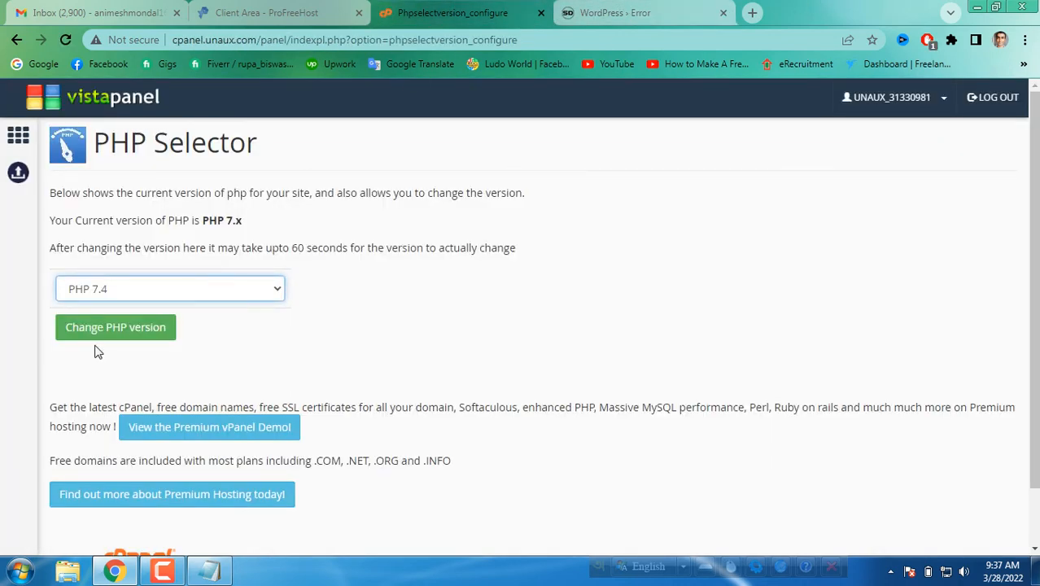
pyautogui.click(119, 331)
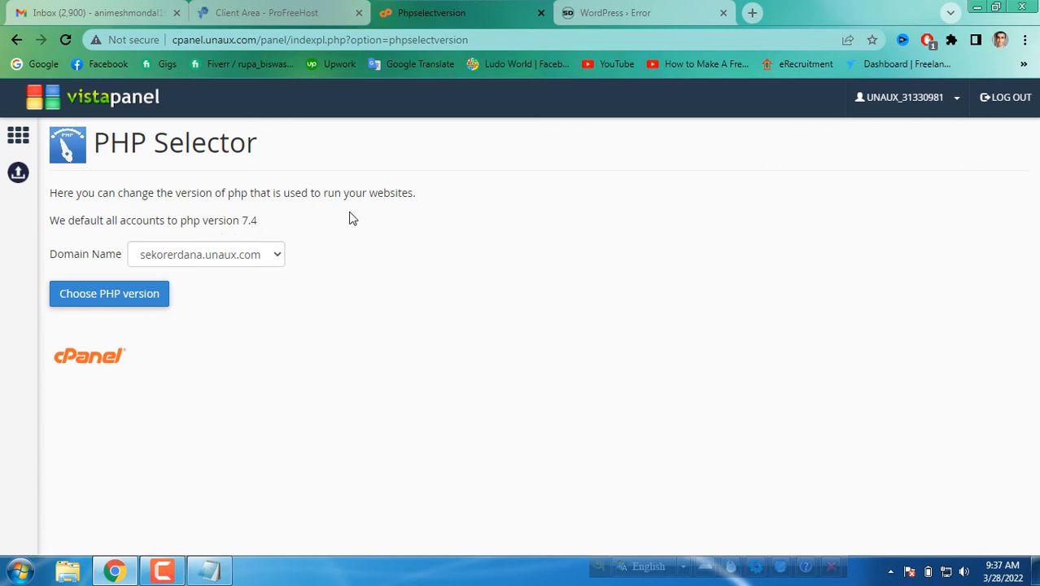
pyautogui.click(686, 6)
pyautogui.rightClick(477, 262)
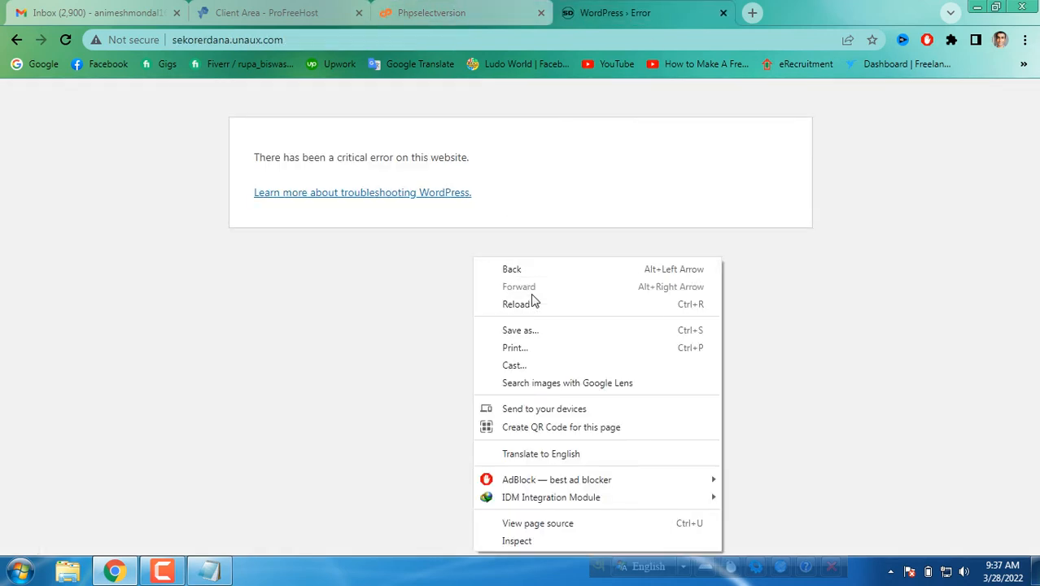
pyautogui.click(536, 305)
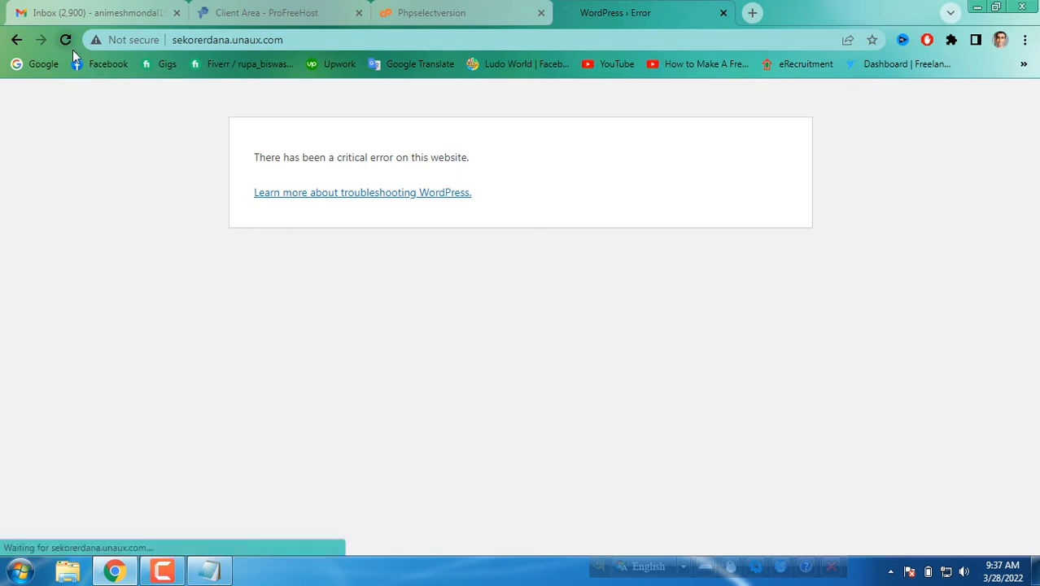
# Check the domain list in the PHP Selector and return to the failing site's error page.
pyautogui.click(407, 11)
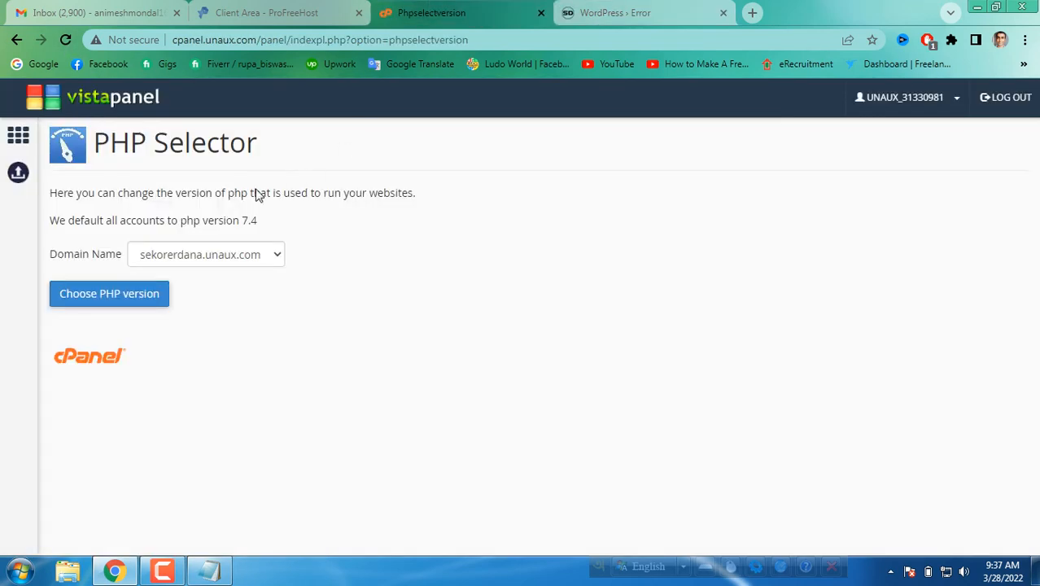
pyautogui.click(184, 258)
pyautogui.click(187, 275)
pyautogui.click(609, 8)
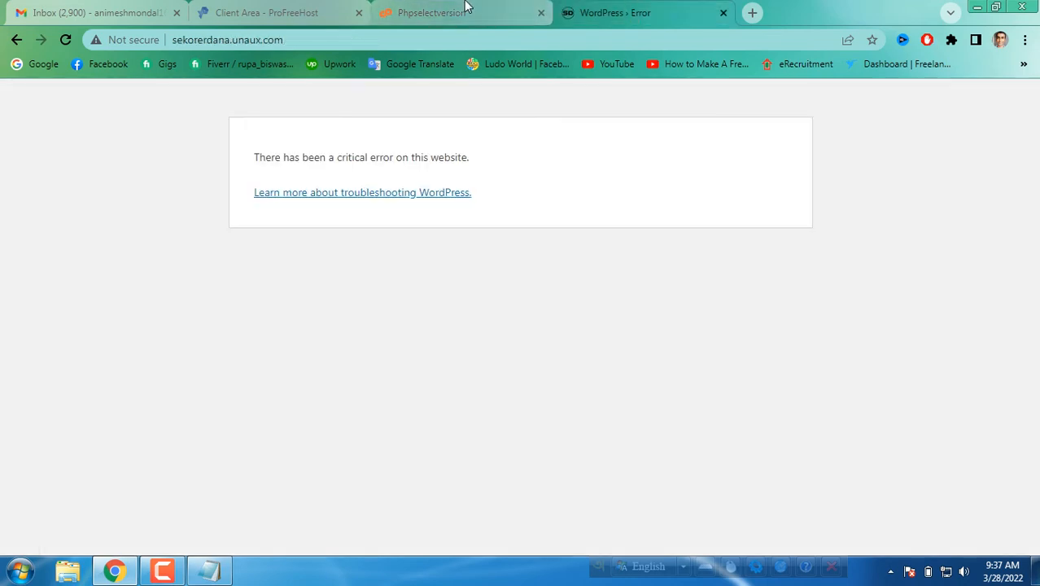
# Load sekorerdana.unaux.com in a new tab, and open the site's admin address sekorerdana.unaux.com/wp-admin/.
pyautogui.click(752, 13)
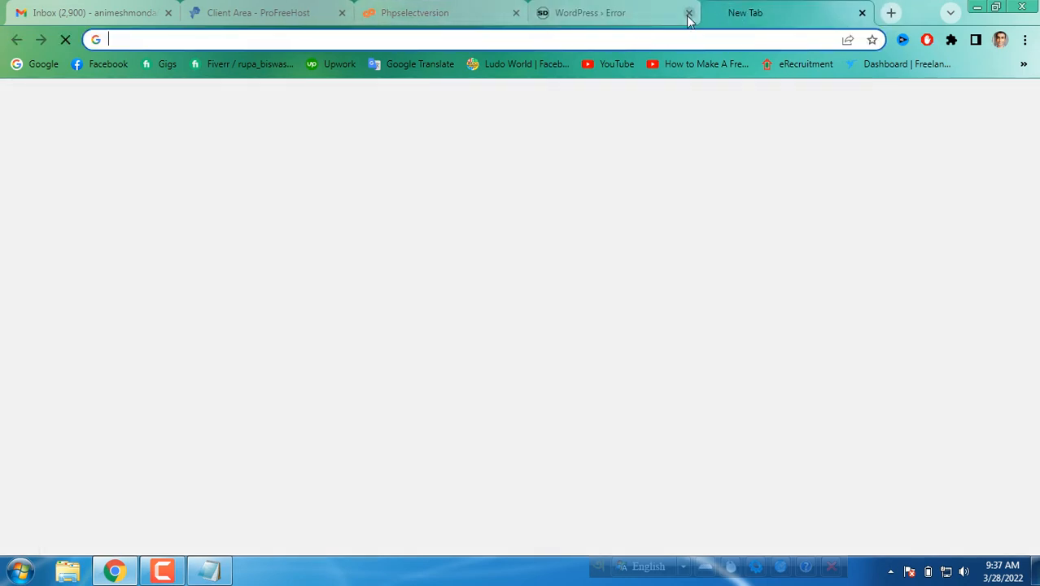
pyautogui.write('sekorerdana.unaux.com')
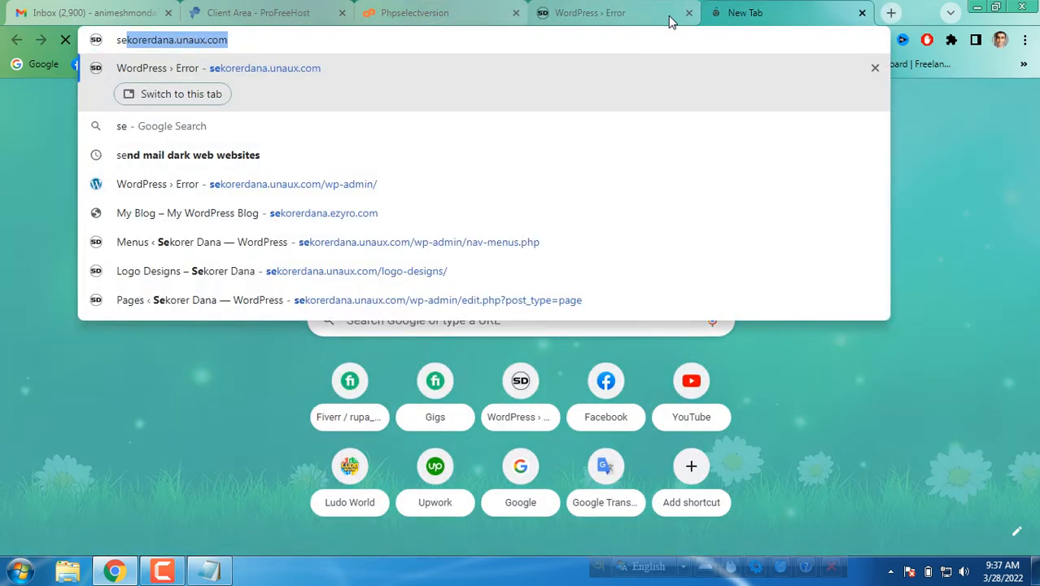
pyautogui.press('Return')
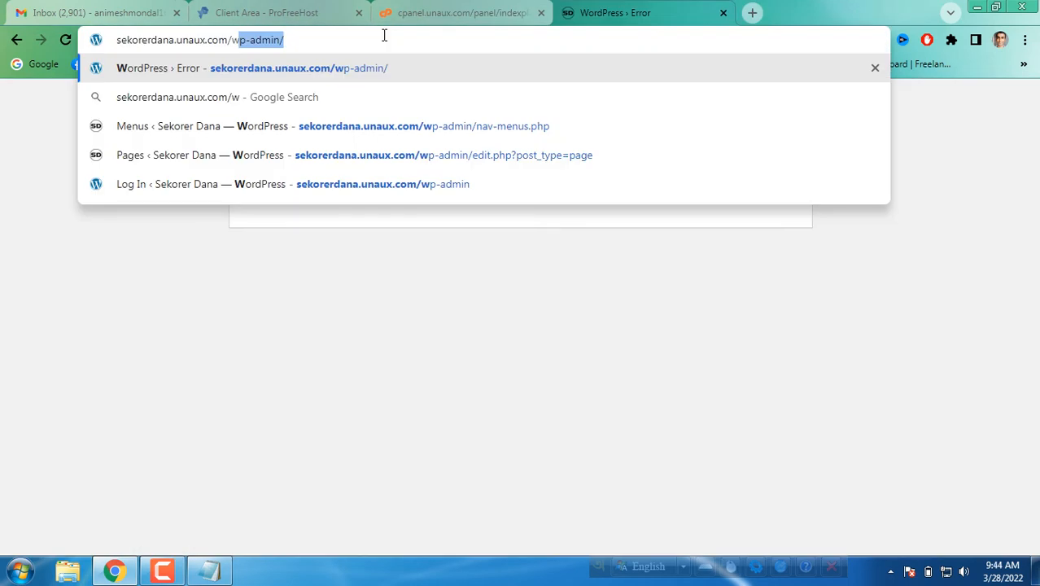
pyautogui.press('Return')
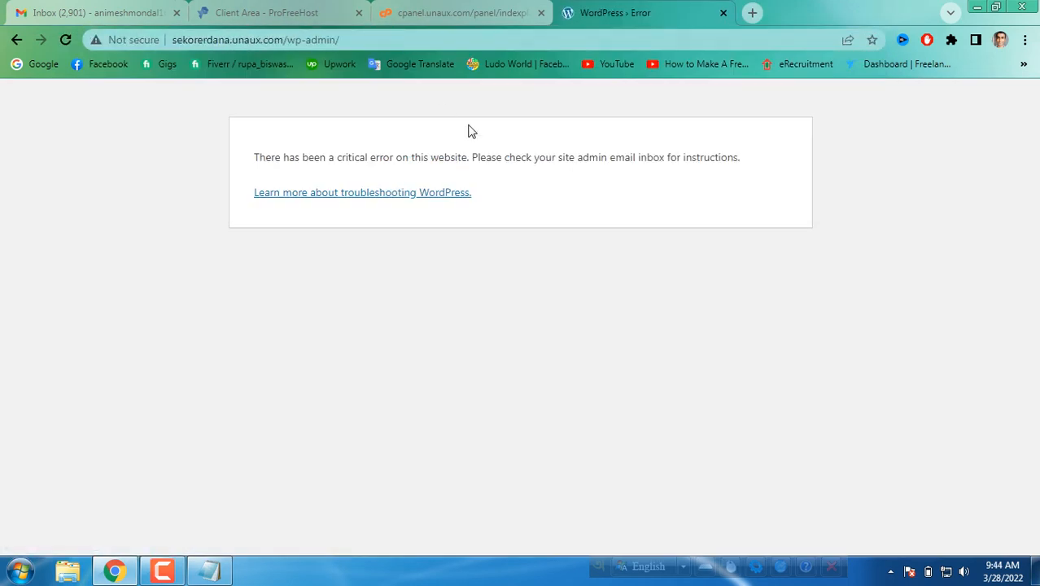
# Open the hosting account's online file manager from the control panel and go to the htdocs/wp-content folder.
pyautogui.click(496, 8)
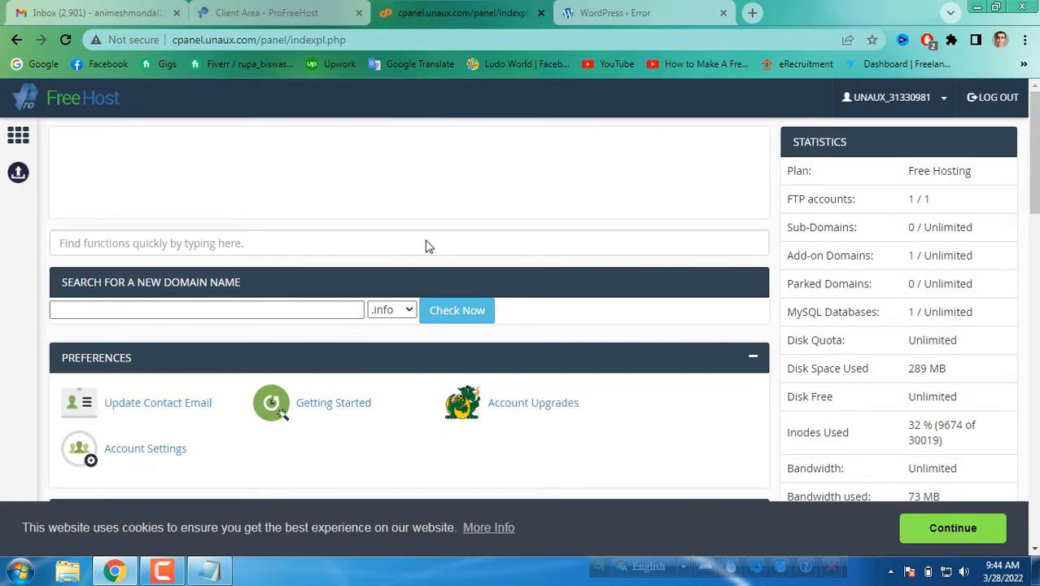
pyautogui.scroll(-8, 429, 246)
pyautogui.scroll(2, 420, 284)
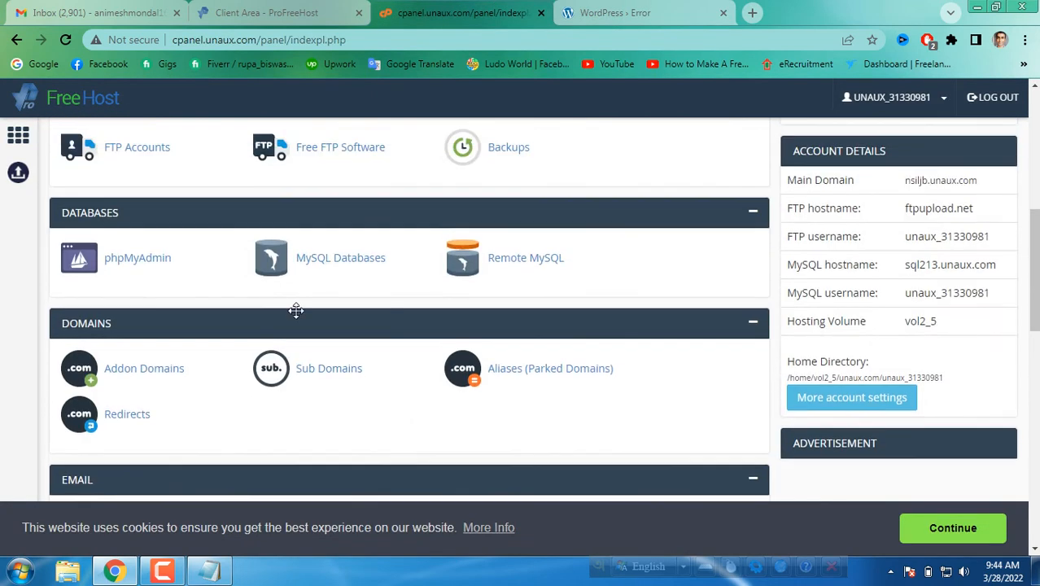
pyautogui.scroll(4, 297, 310)
pyautogui.click(156, 409)
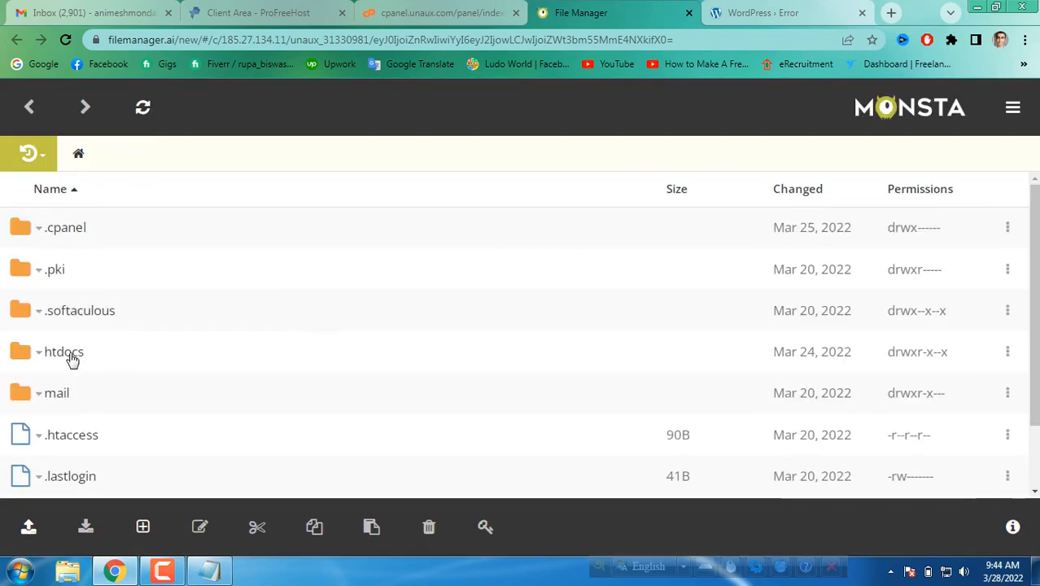
pyautogui.click(65, 353)
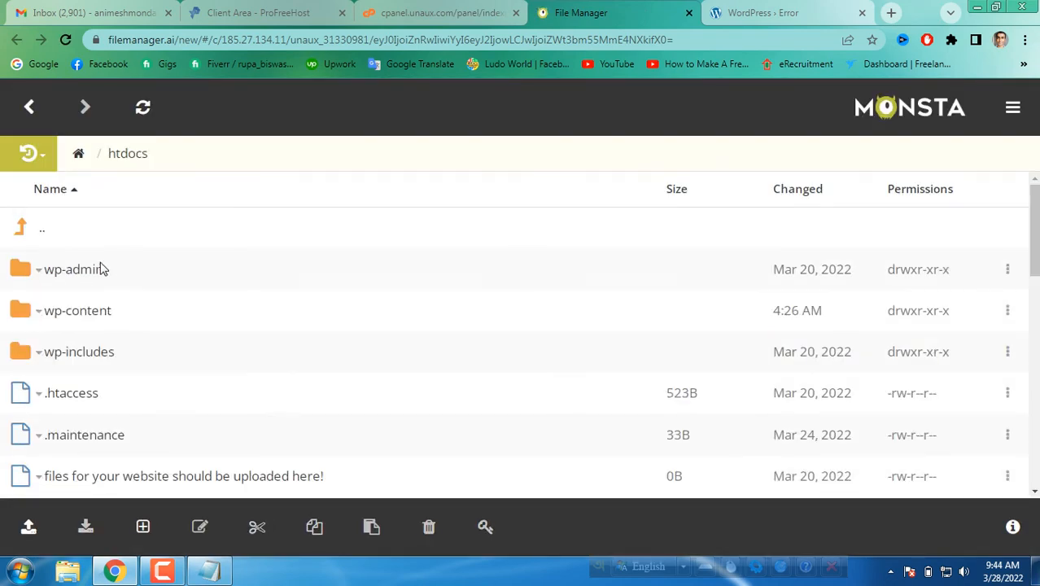
pyautogui.click(80, 314)
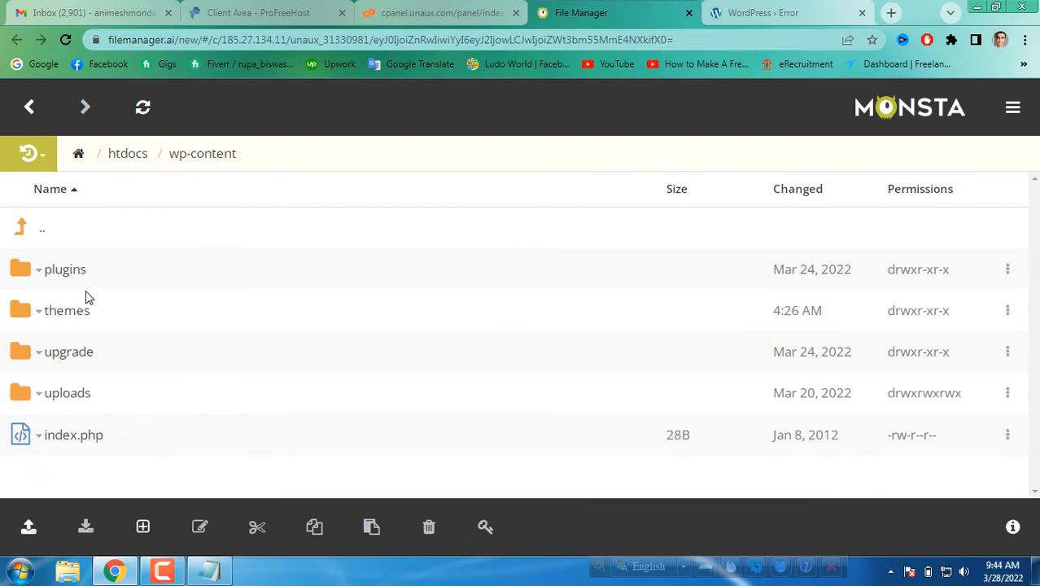
# Rename the plugins folder in wp-content to plugins_new.
pyautogui.rightClick(81, 282)
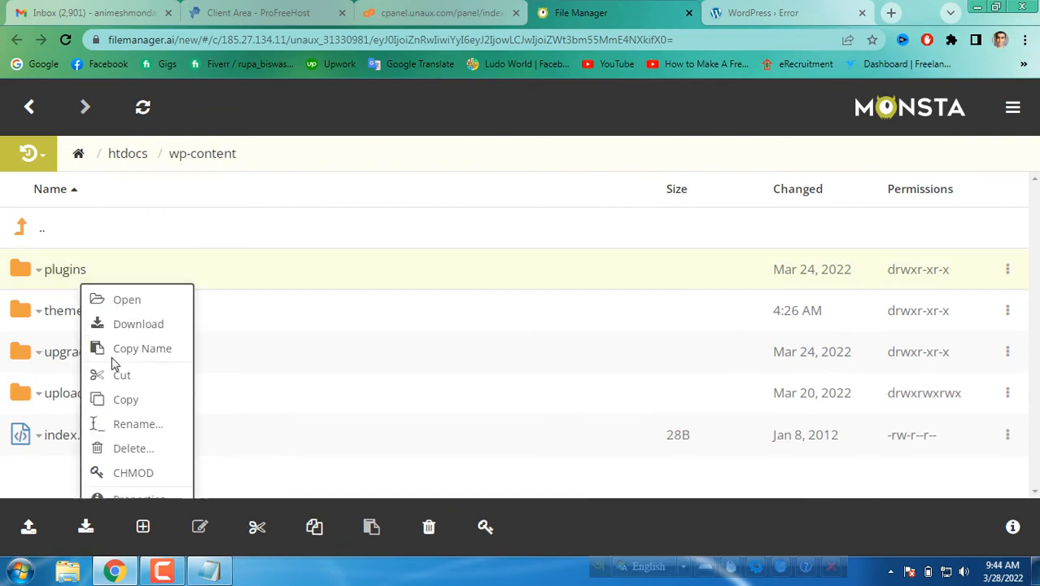
pyautogui.click(134, 424)
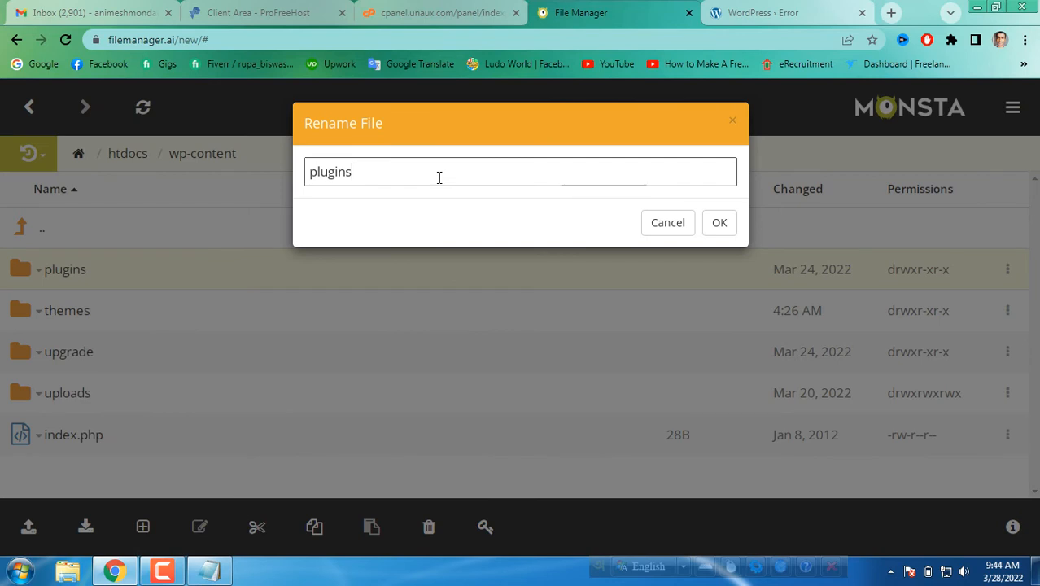
pyautogui.write('_New')
pyautogui.click(720, 224)
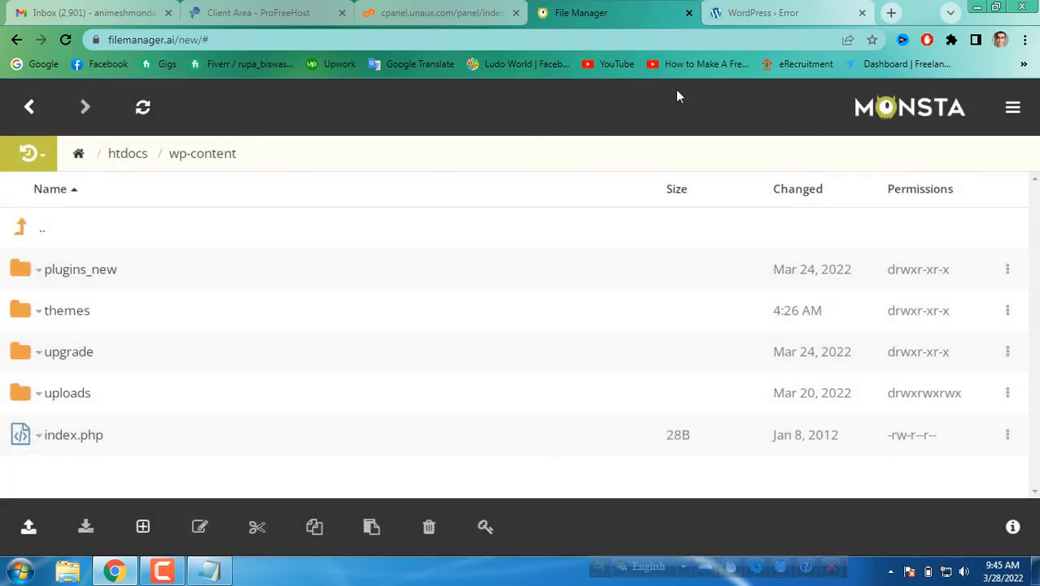
# Reload the sekorerdana.unaux.com/wp-admin/ page to recheck the critical error, and close its tab.
pyautogui.click(756, 10)
pyautogui.rightClick(557, 140)
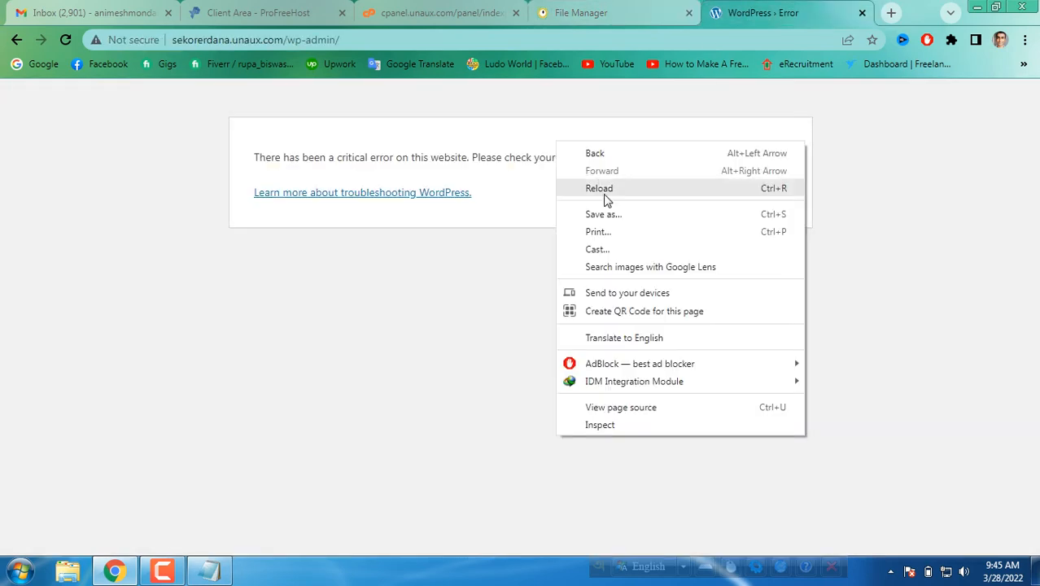
pyautogui.click(602, 186)
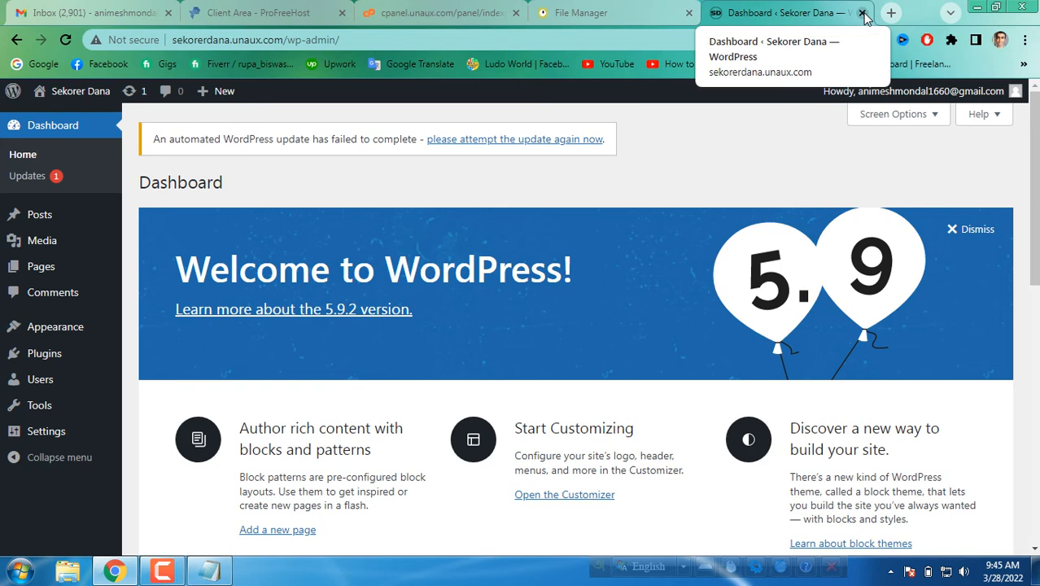
pyautogui.click(862, 13)
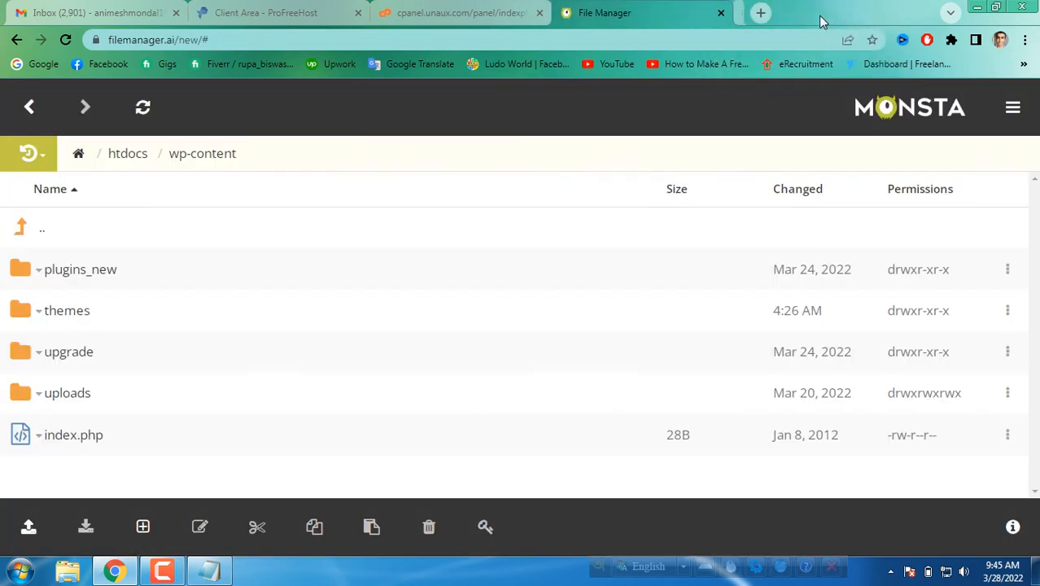
# Load sekorerdana.unaux.com in a new tab and review its home page from the header to the footer.
pyautogui.click(754, 13)
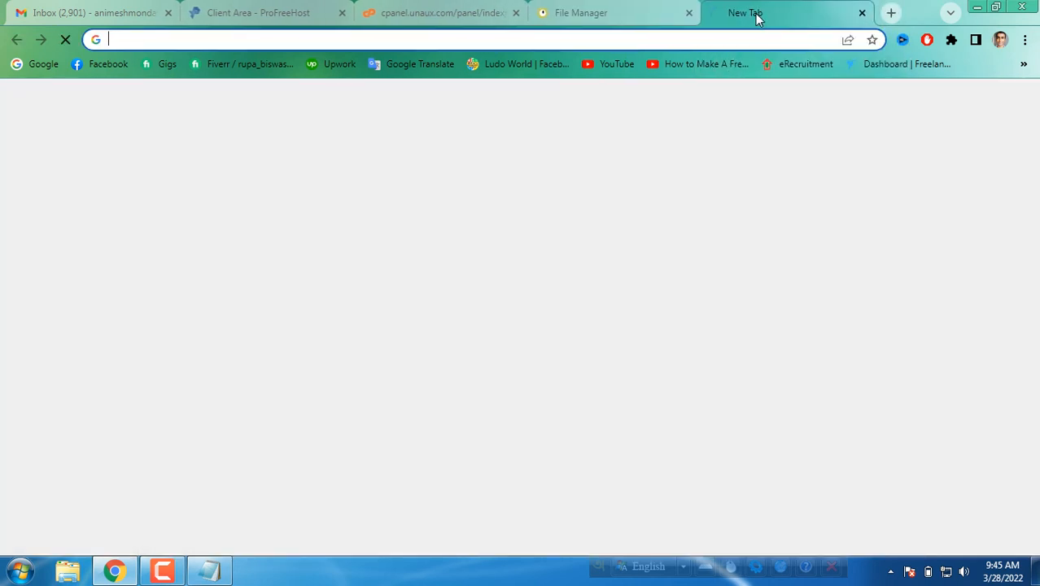
pyautogui.write('se')
pyautogui.press('Return')
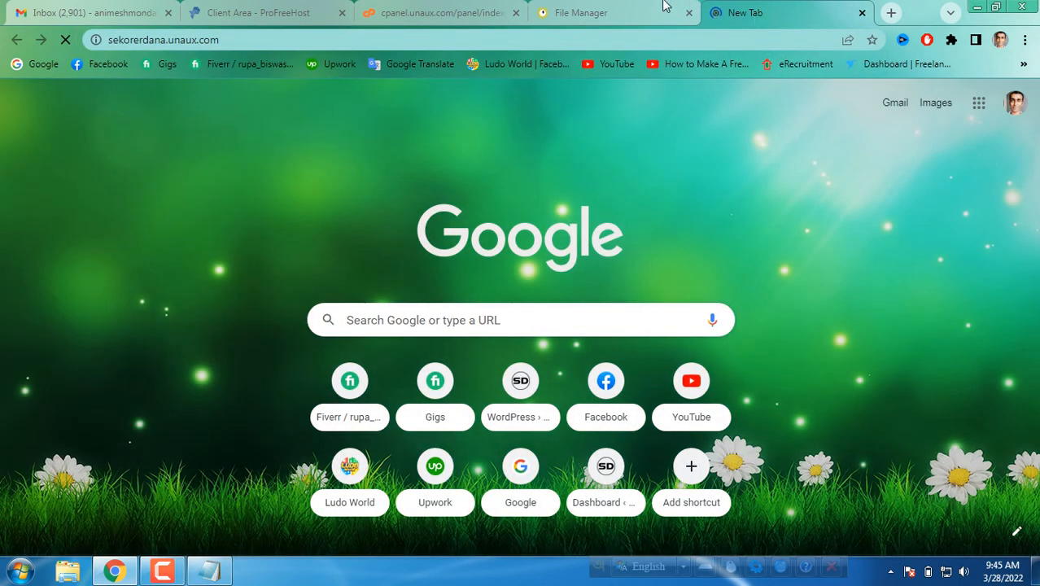
pyautogui.click(601, 13)
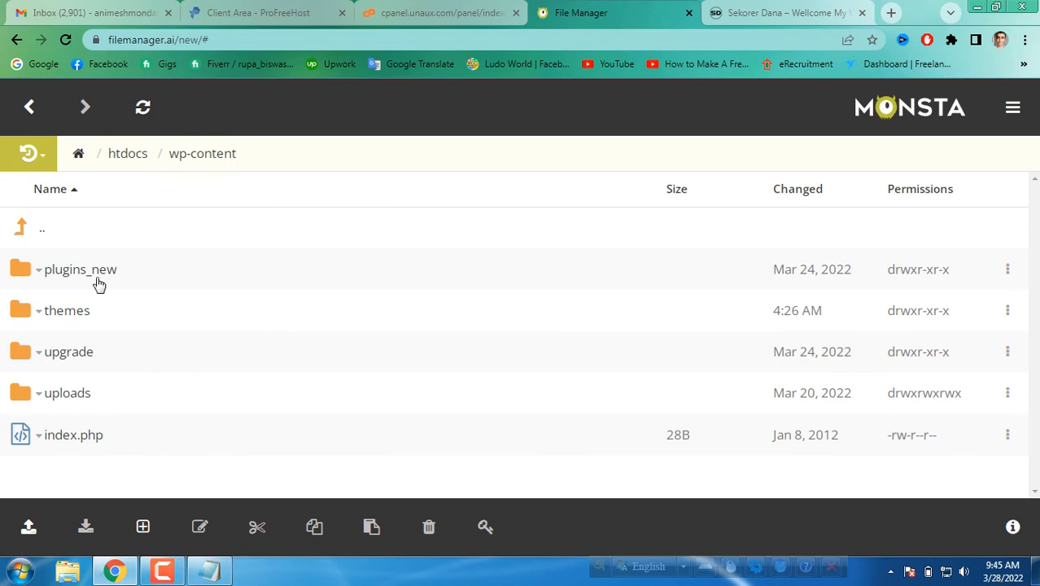
pyautogui.click(821, 10)
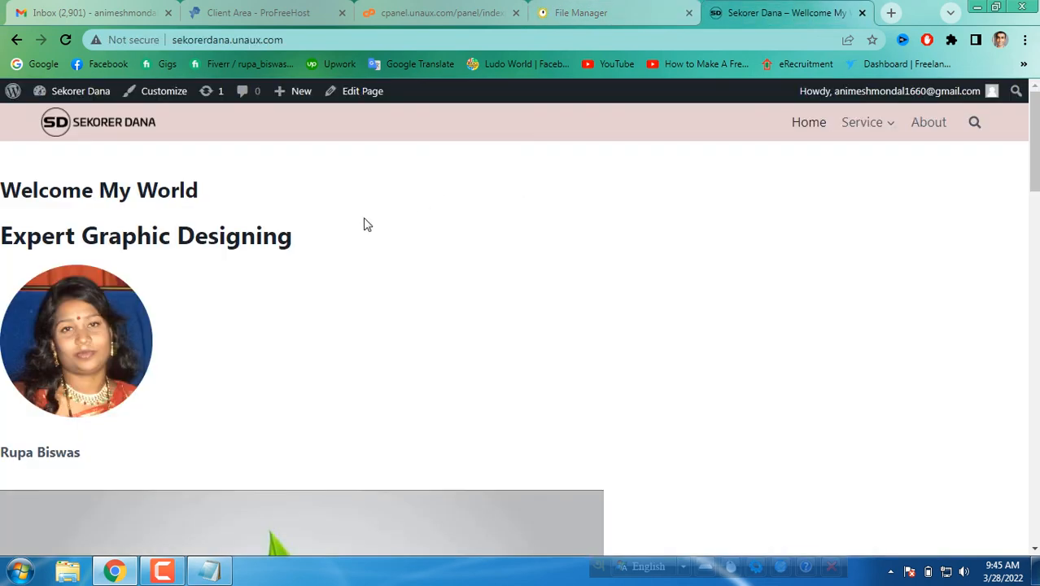
pyautogui.scroll(-20, 395, 300)
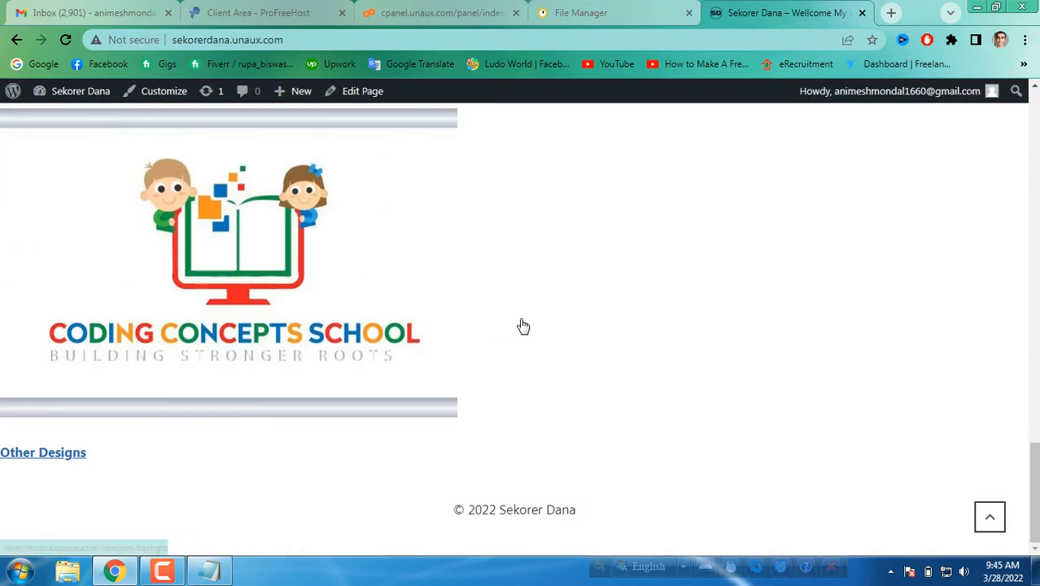
pyautogui.scroll(15, 523, 326)
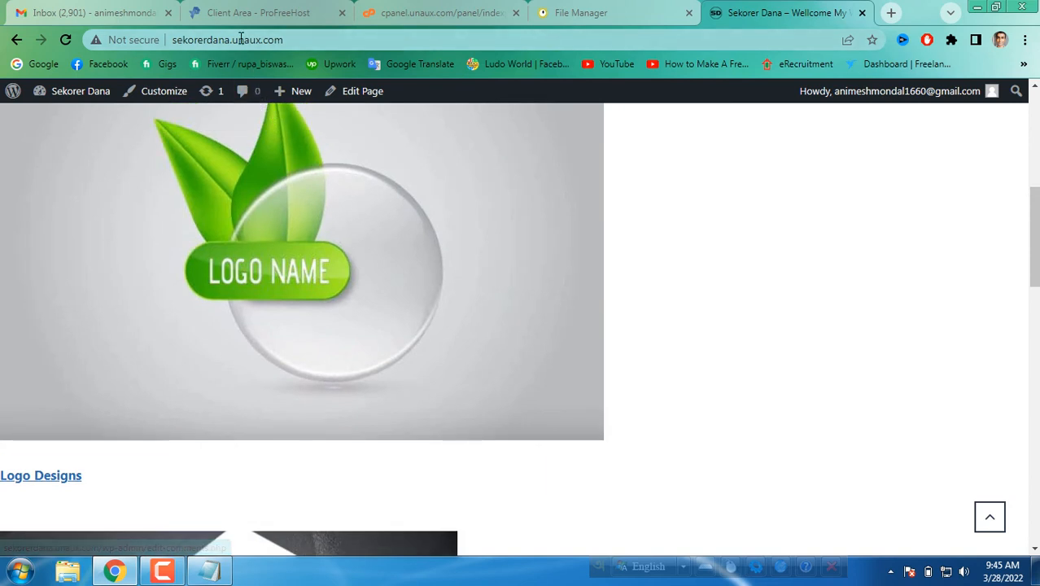
pyautogui.scroll(5, 580, 221)
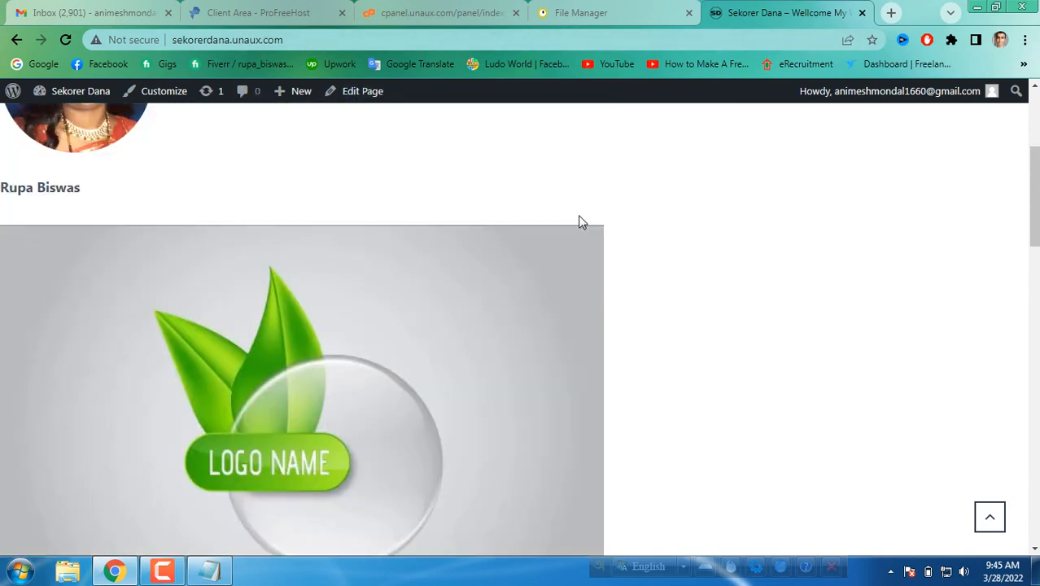
# Return to the ProFreeHost control panel and look over its function sections, from Preferences to Support.
pyautogui.click(589, 14)
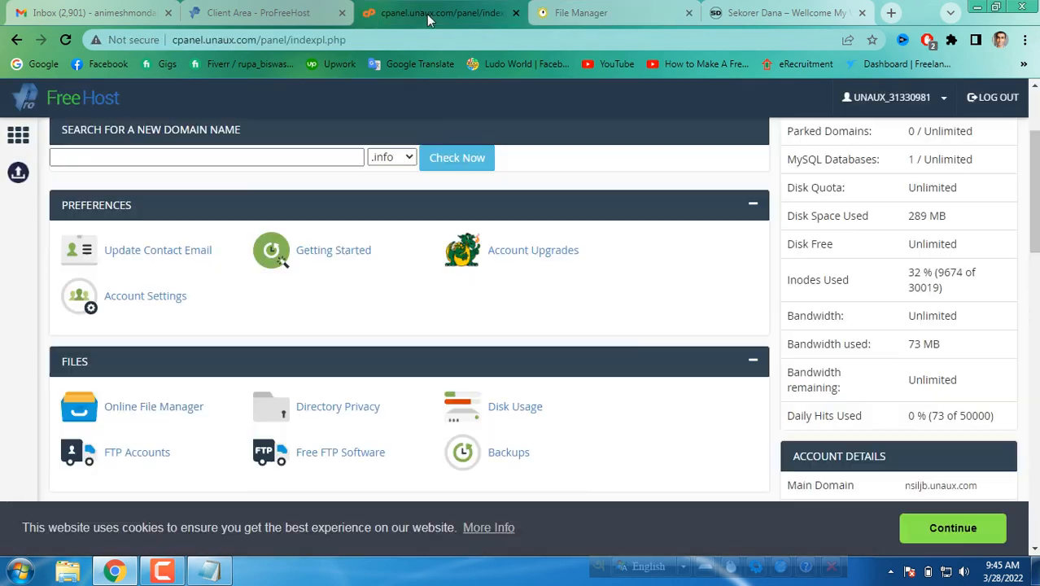
pyautogui.click(429, 10)
pyautogui.scroll(2, 403, 343)
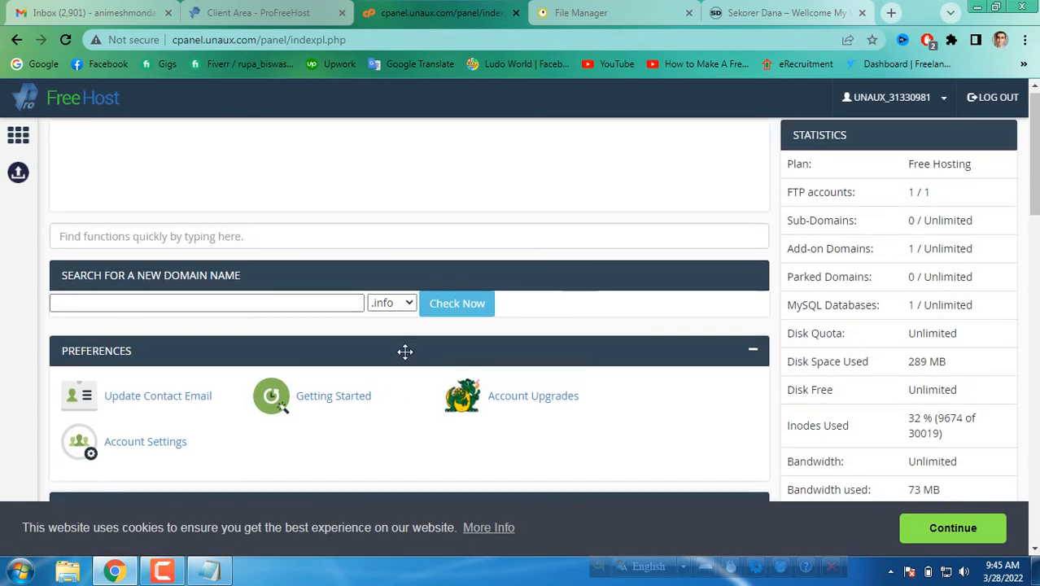
pyautogui.scroll(-5, 402, 351)
pyautogui.scroll(-10, 269, 383)
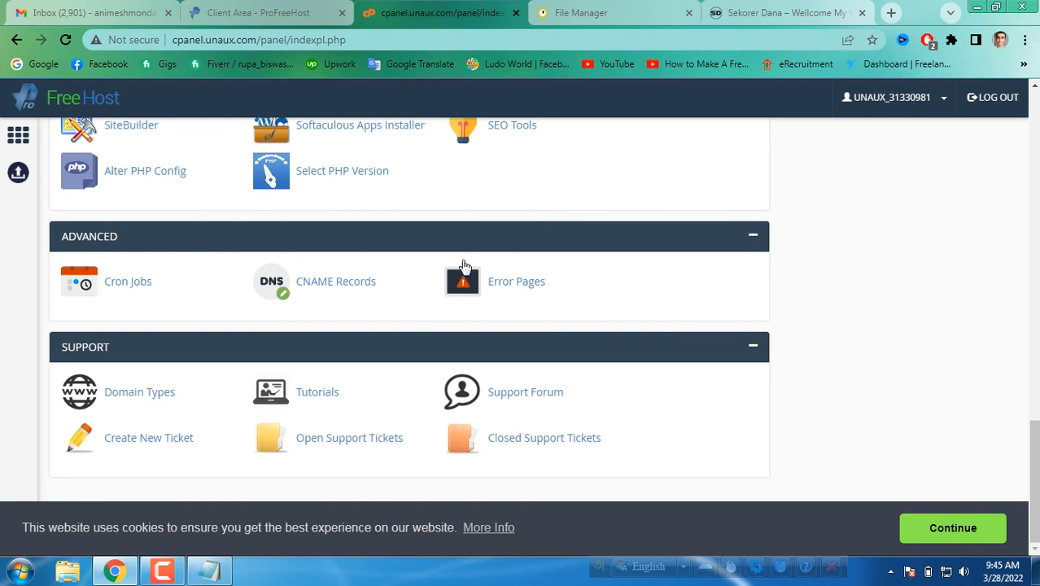
pyautogui.scroll(8, 618, 144)
pyautogui.scroll(10, 616, 239)
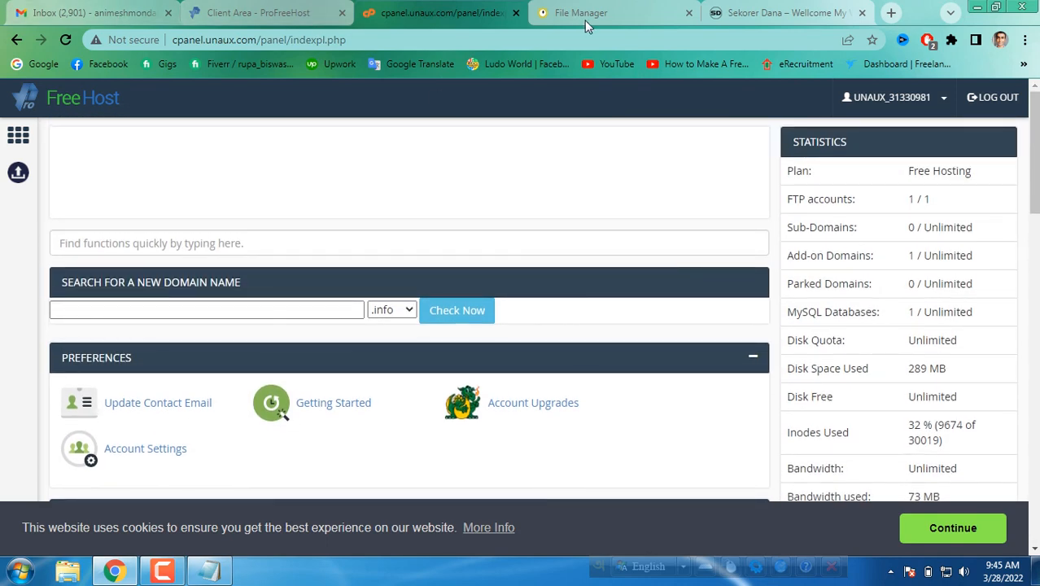
# Go back to the Sekorer Dana site and reload its home page through the site logo.
pyautogui.click(795, 10)
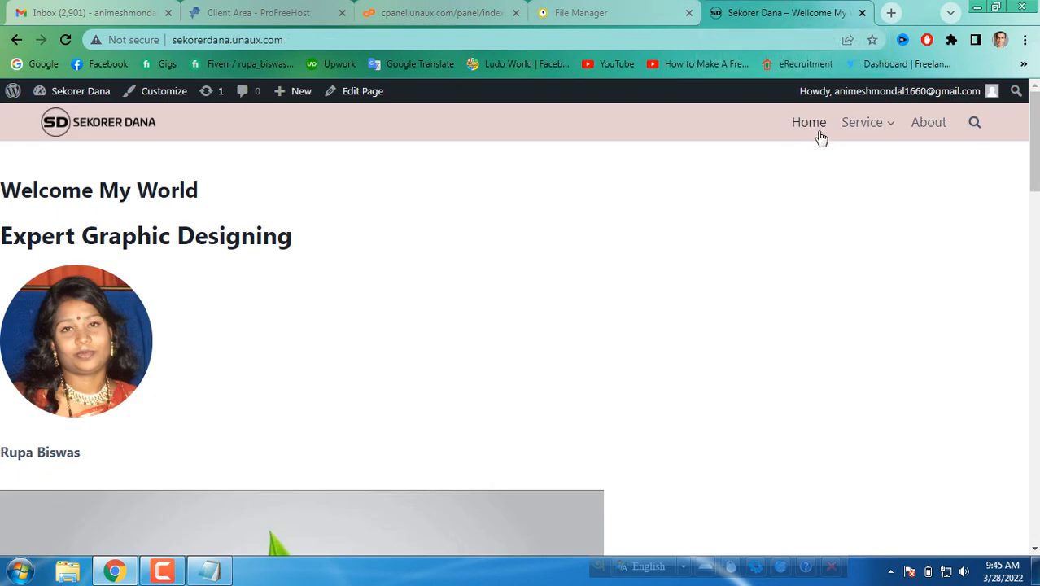
pyautogui.moveTo(869, 135)
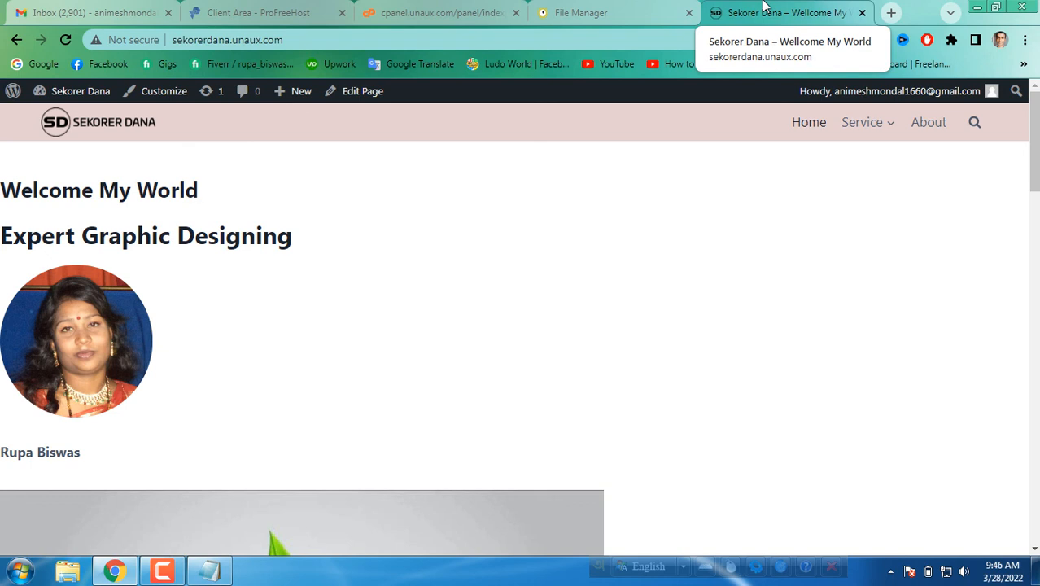
pyautogui.click(115, 131)
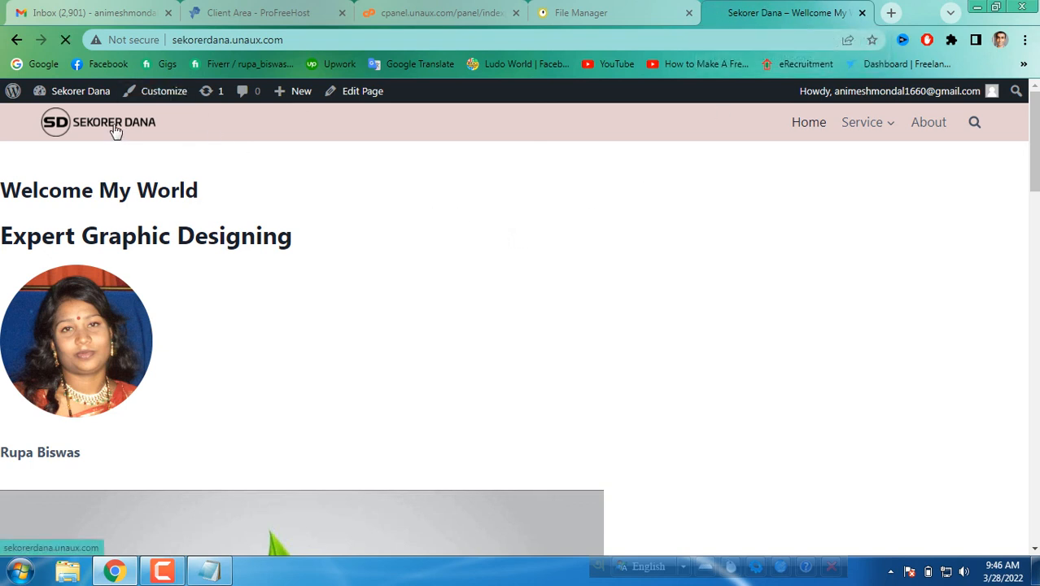